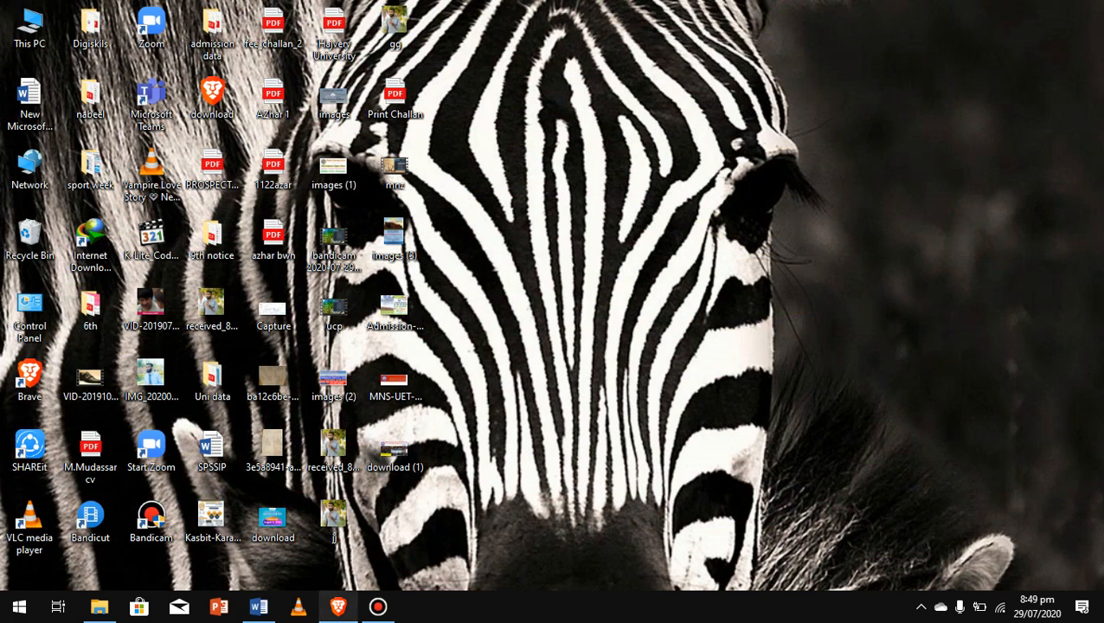
Step: Restore the Brave browser window from the taskbar
left_click(338, 607)
Step: Search Google for 'nawaz sharif university fall 2020' and follow the admission.mnsuet.edu.pk Fall 2020 link
key("ctrl+Tab")
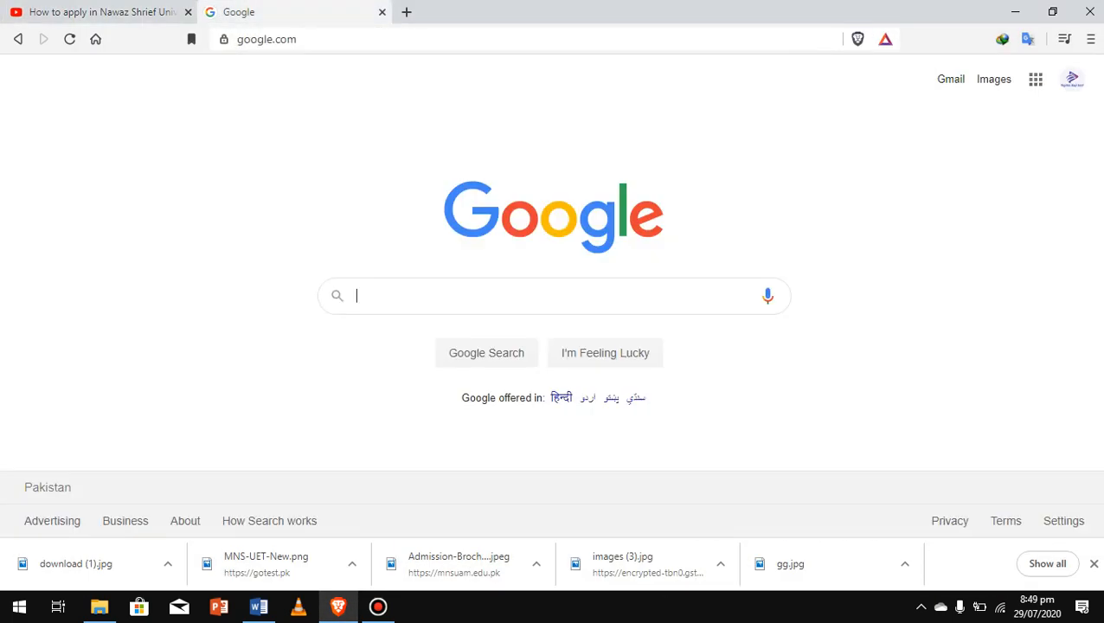
type("n")
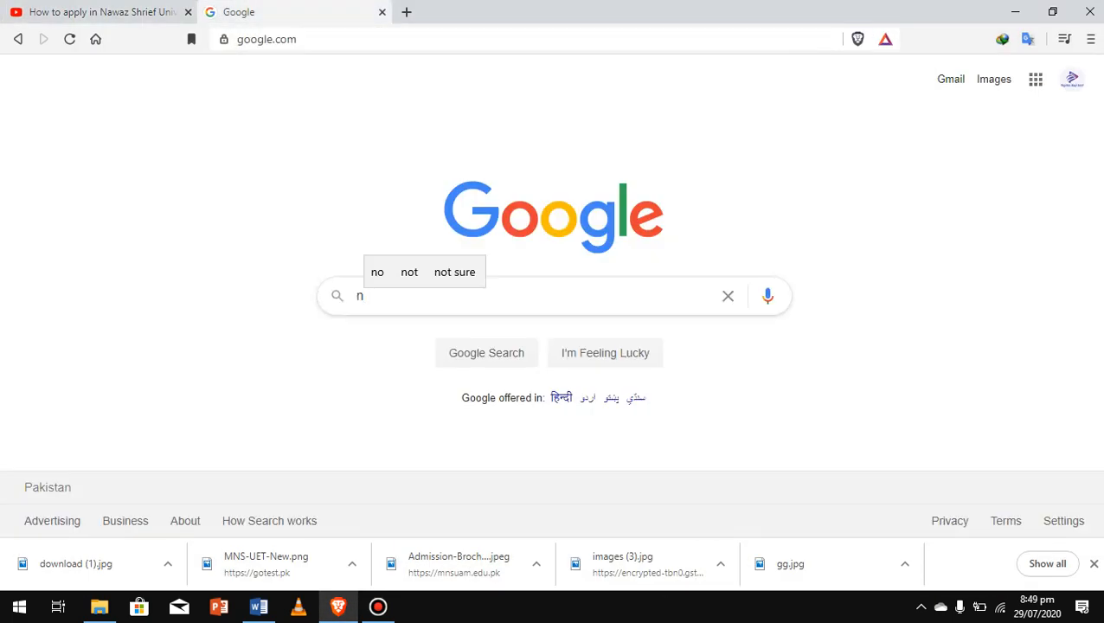
left_click(448, 330)
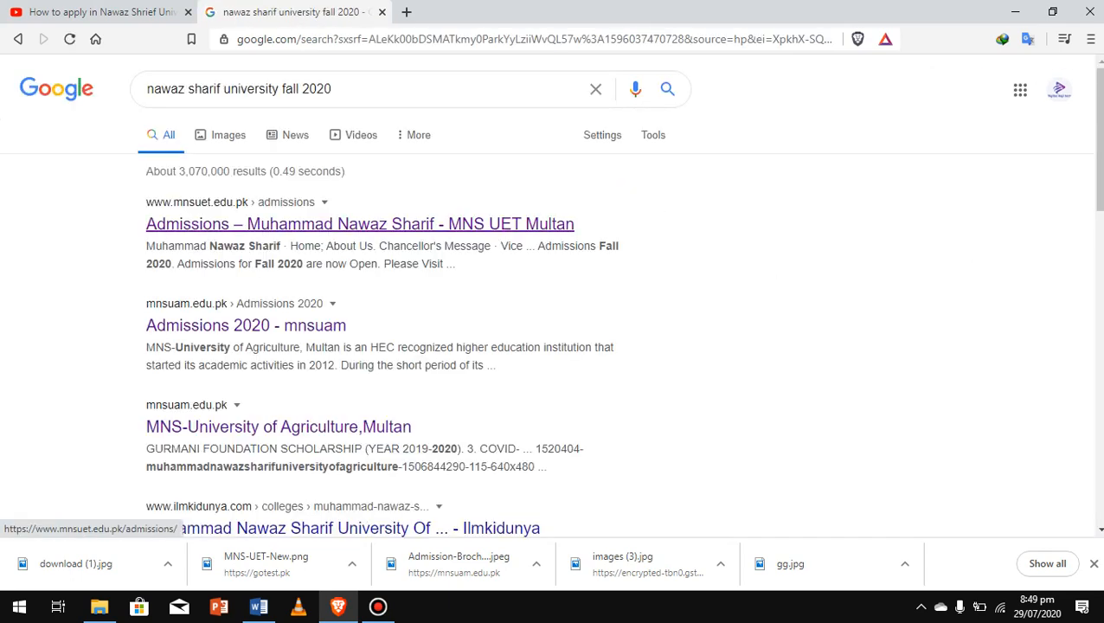
left_click(360, 224)
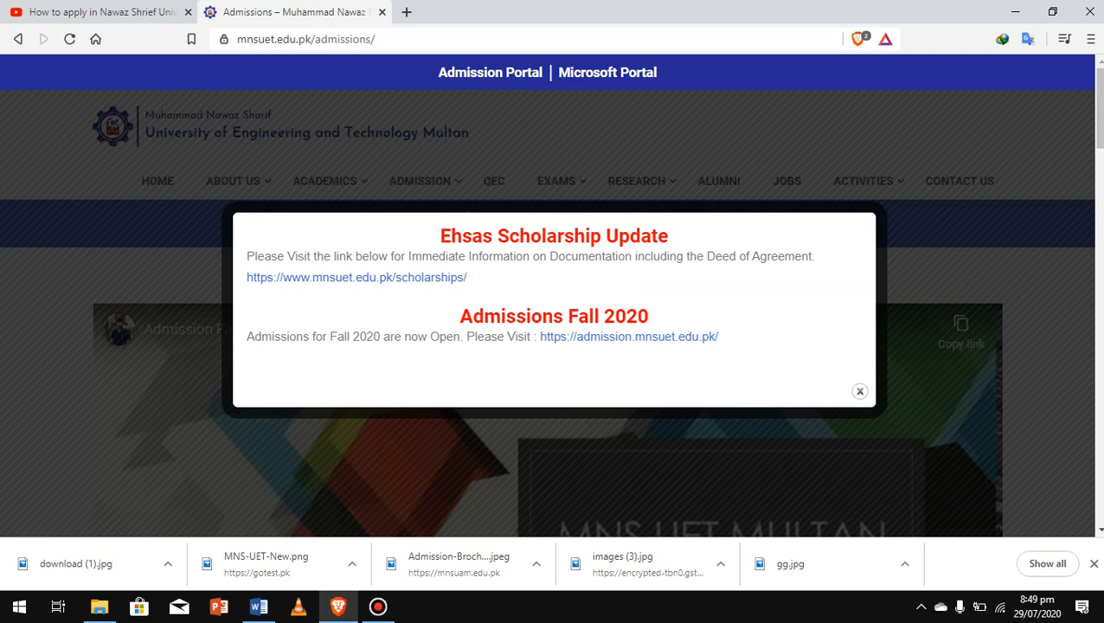
left_click(630, 337)
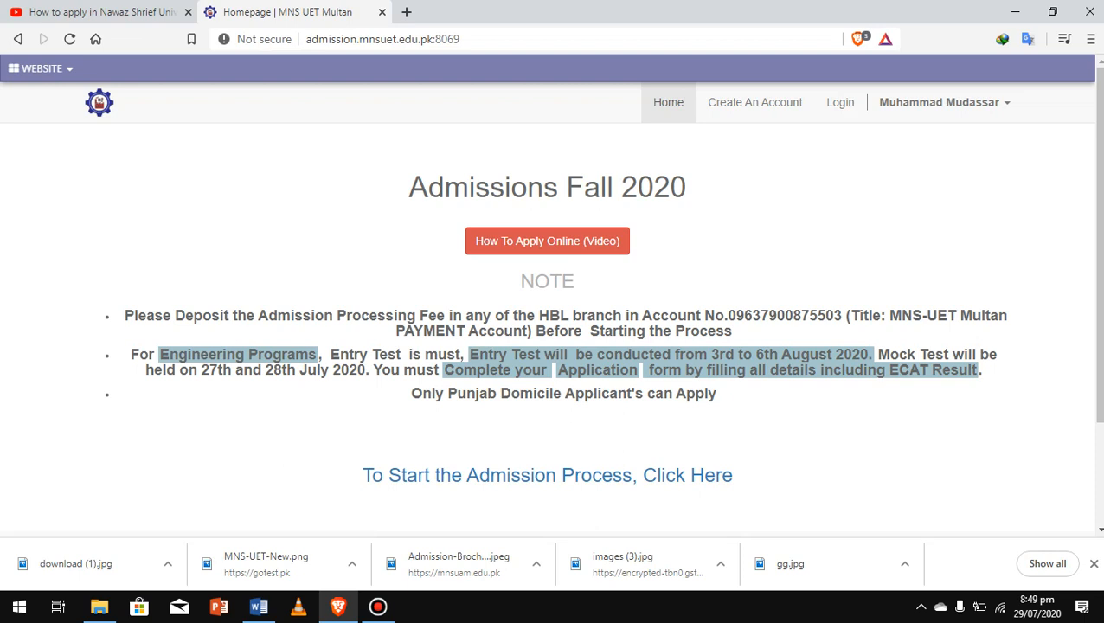
Step: Follow 'To Start the Admission Process, Click Here' further down the homepage
scroll(550, 303, "down", 2)
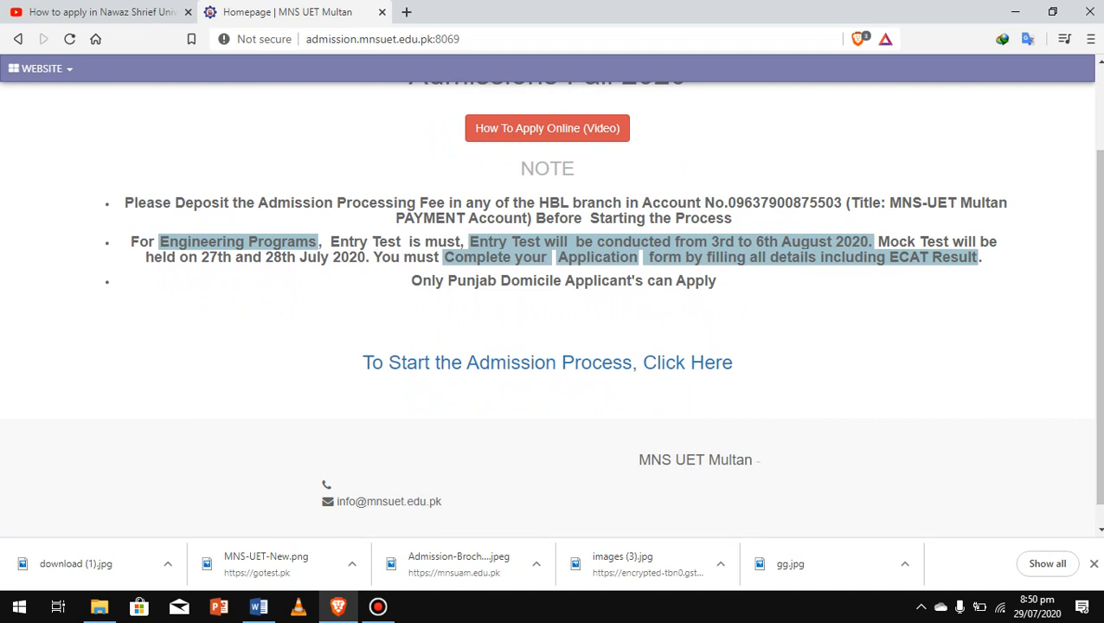
left_click(547, 362)
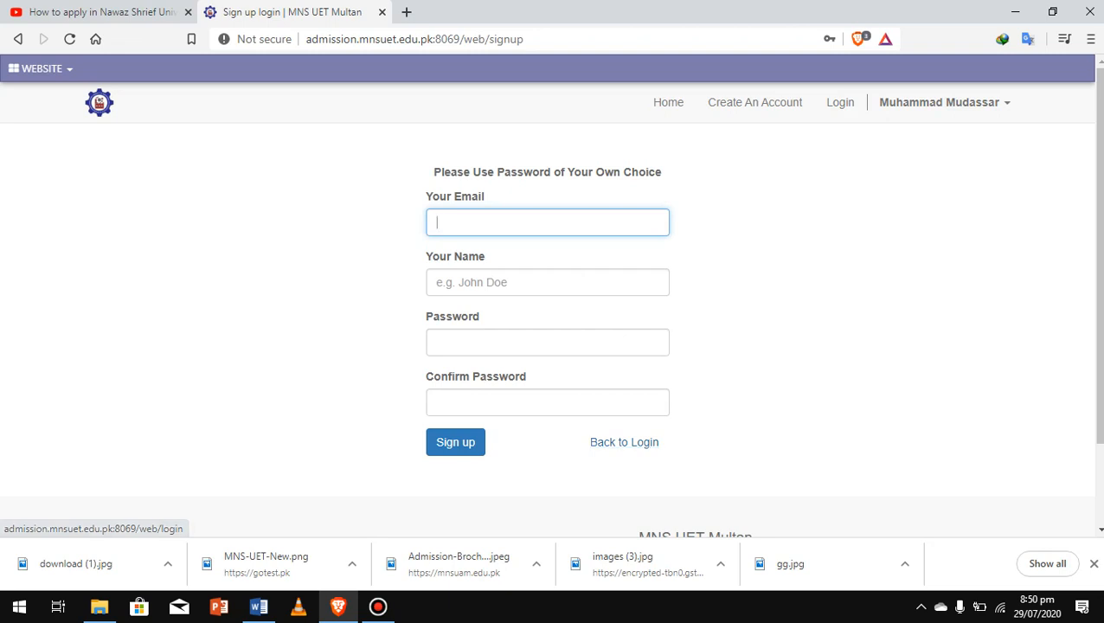
Step: Log in to the admission portal using the browser's saved credentials
left_click(840, 102)
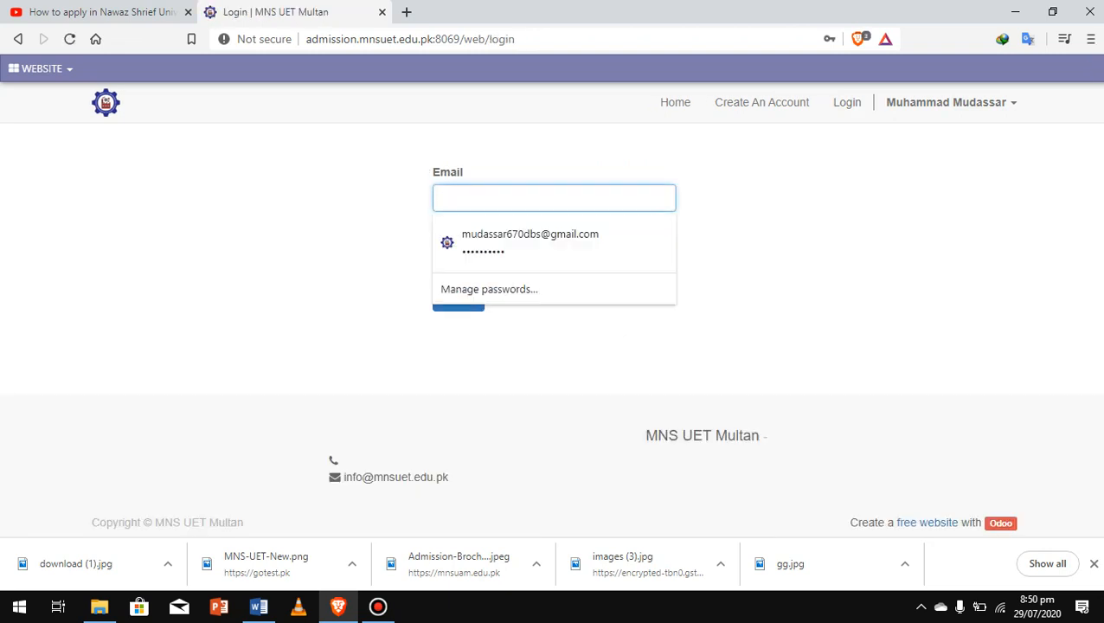
key("Down")
key("Return")
key("Return")
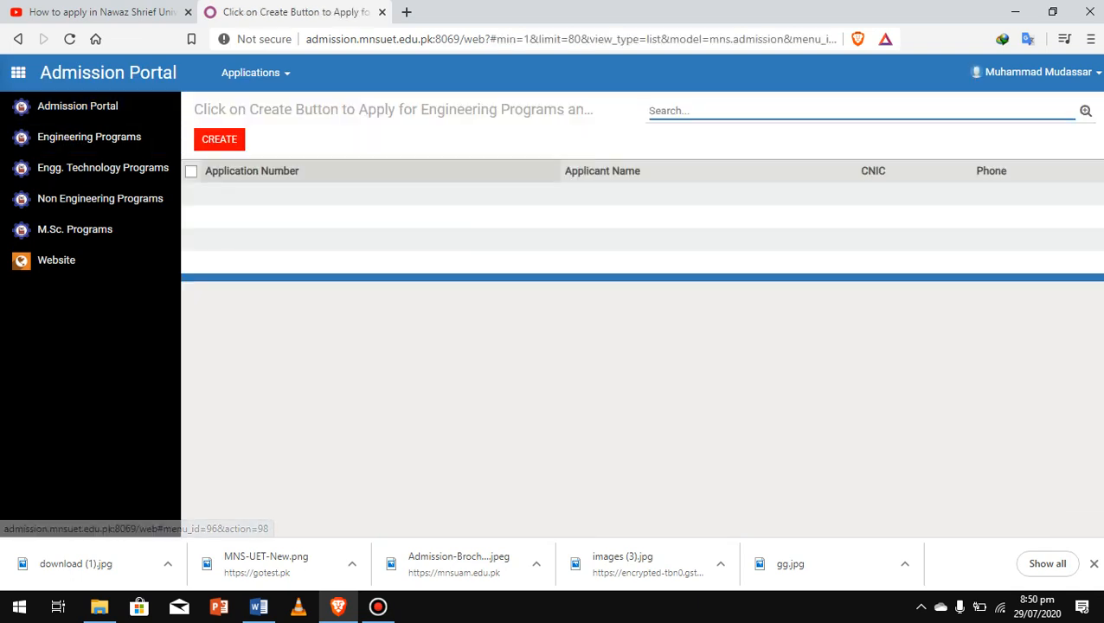
Step: Go to Non Engineering Programs in the Admission Portal sidebar to start a new application
left_click(77, 105)
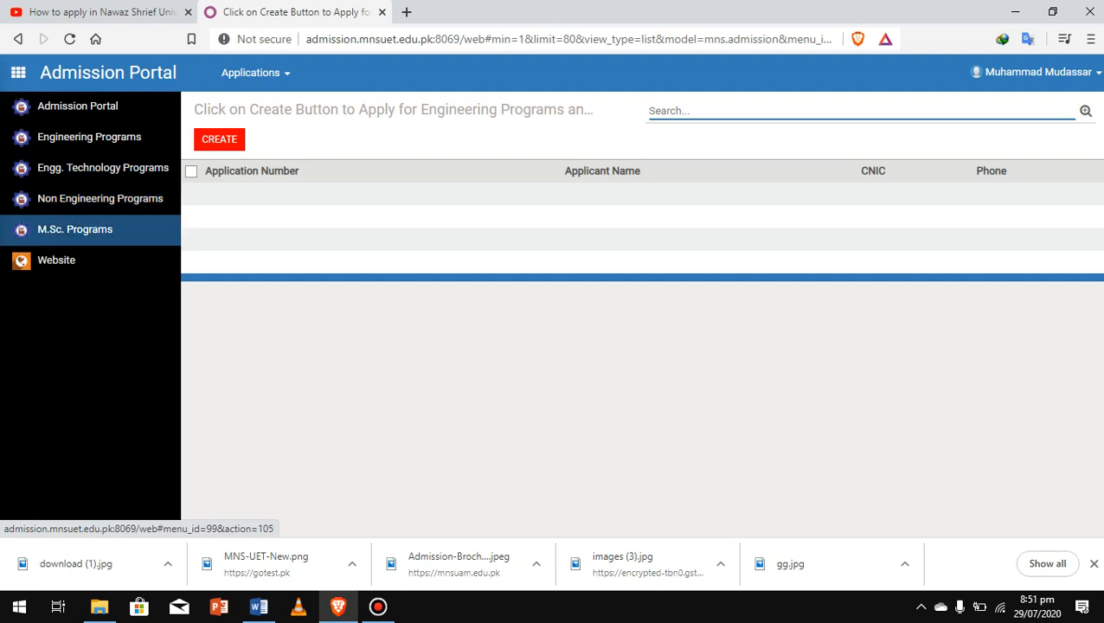
left_click(100, 198)
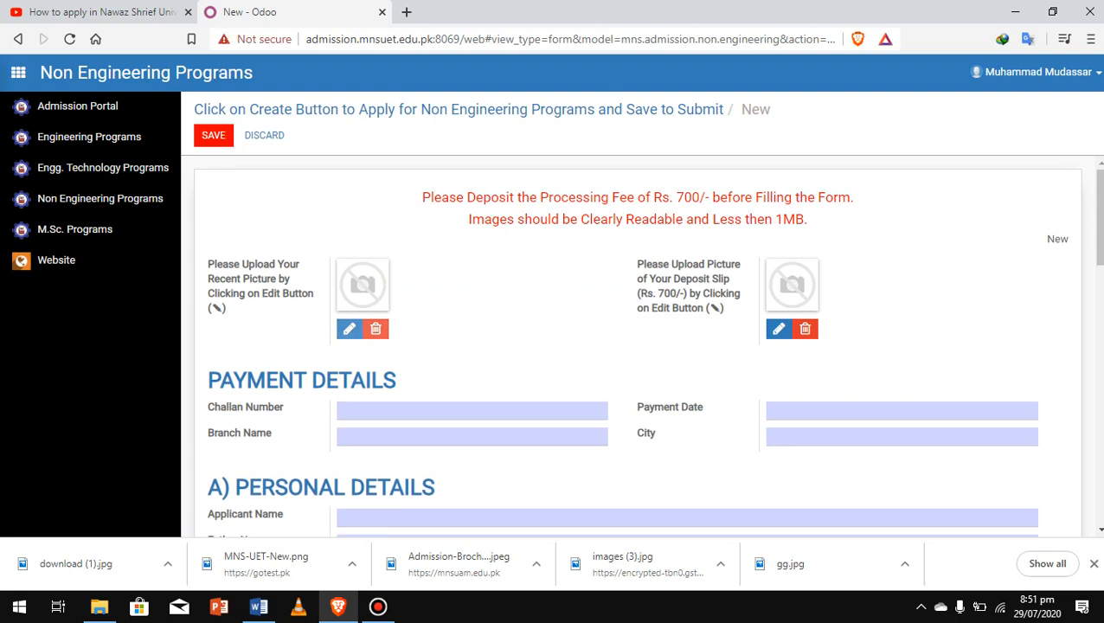
Step: Upload the 'gg' image as the applicant's recent picture
left_click(349, 329)
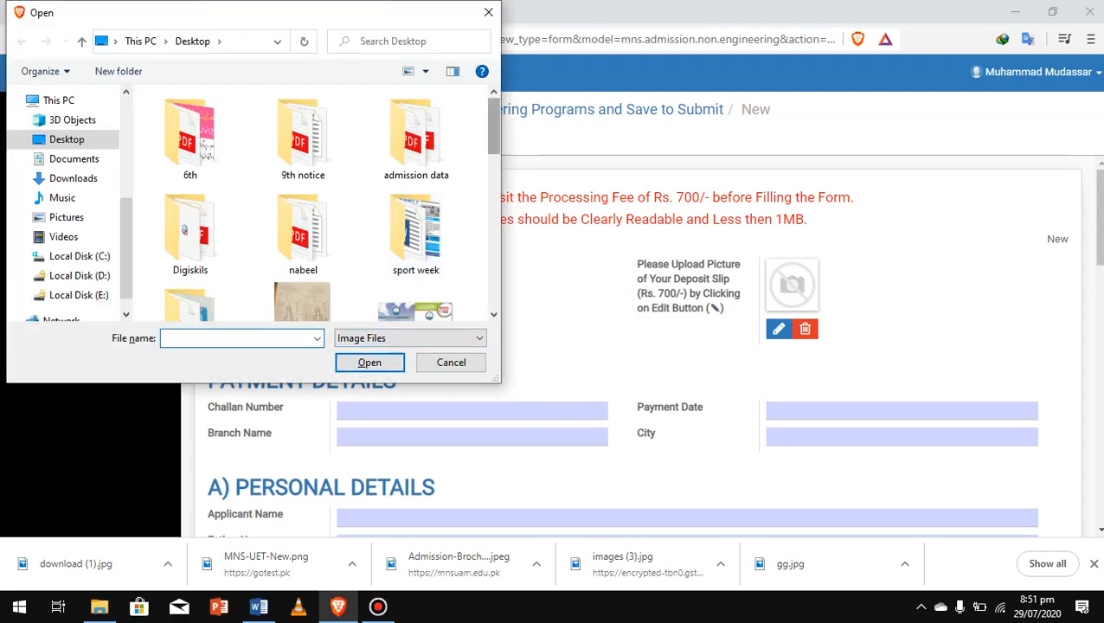
scroll(346, 138, "down", 10)
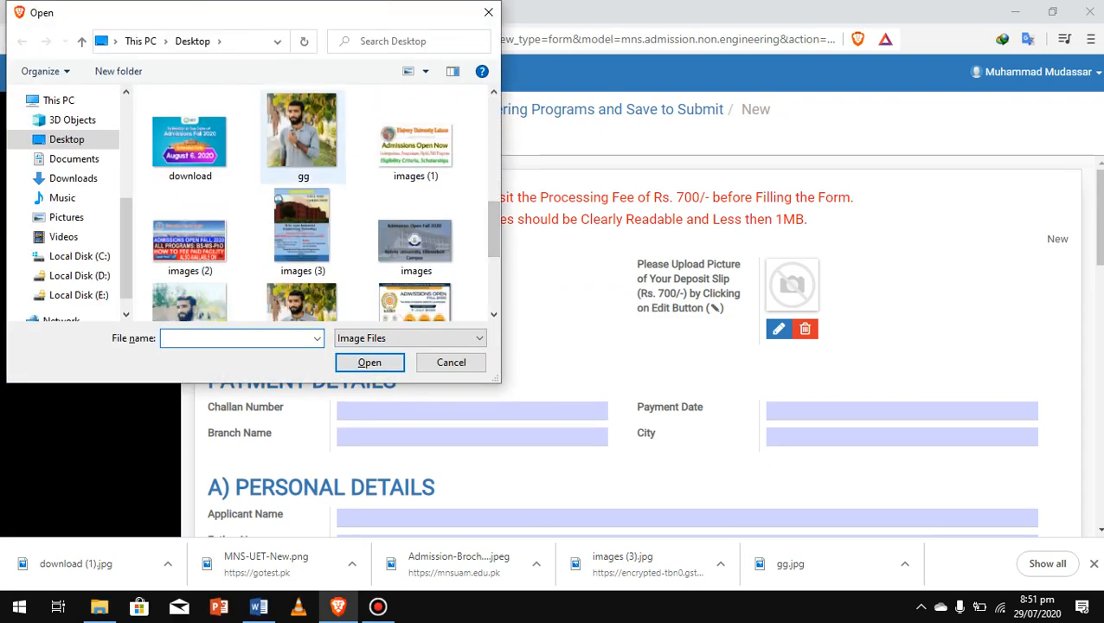
left_click(302, 132)
left_click(369, 363)
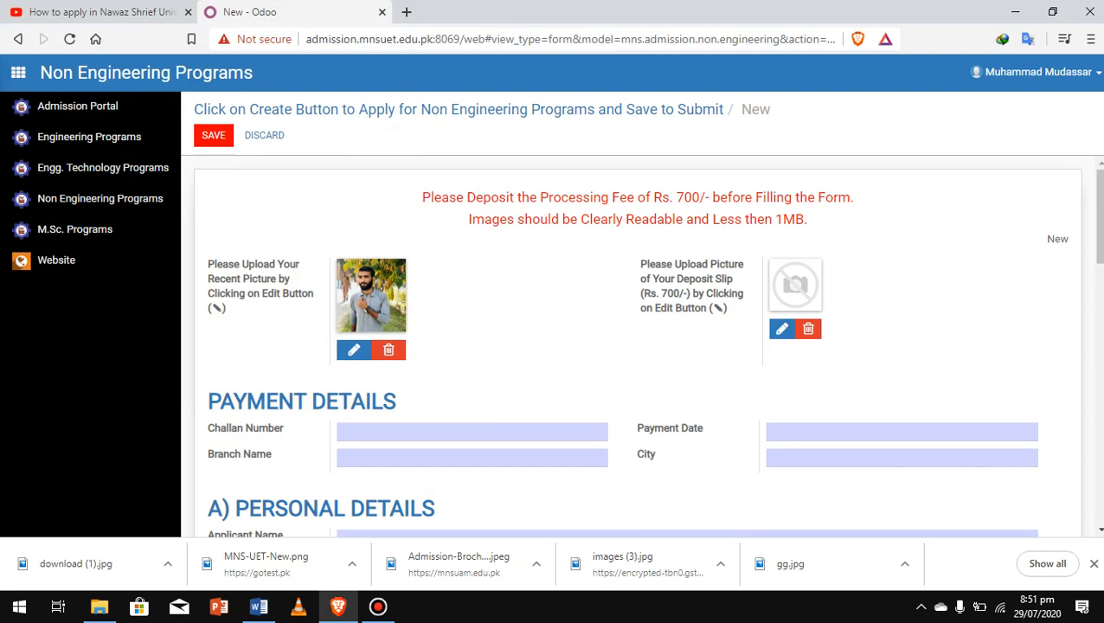
Step: Begin typing the applicant's first name into the Applicant Name field
scroll(632, 346, "down", 3)
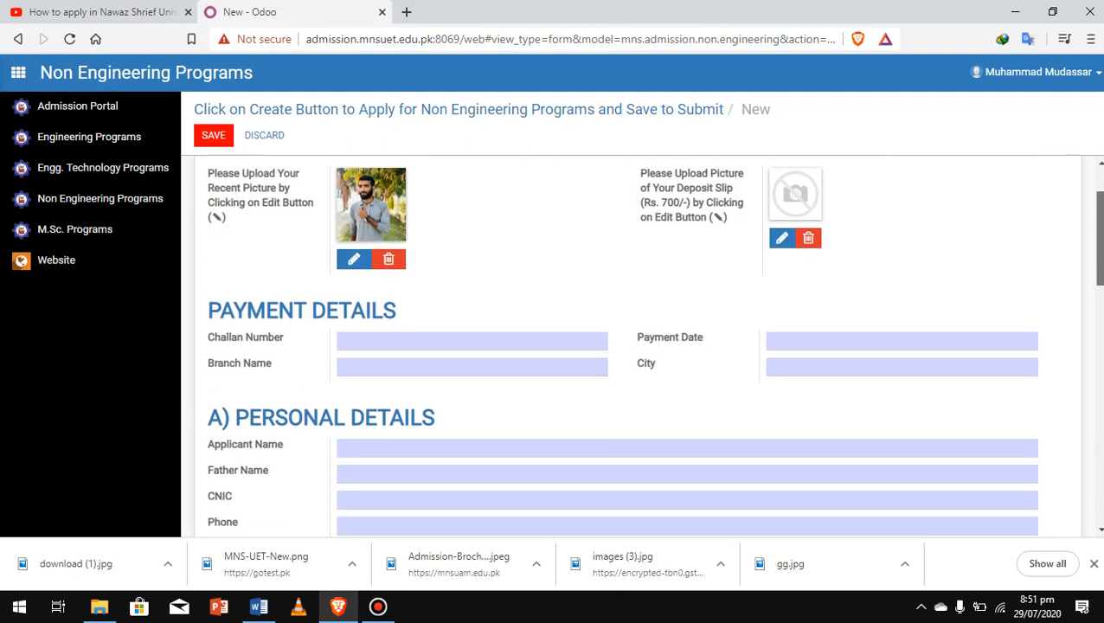
left_click(472, 276)
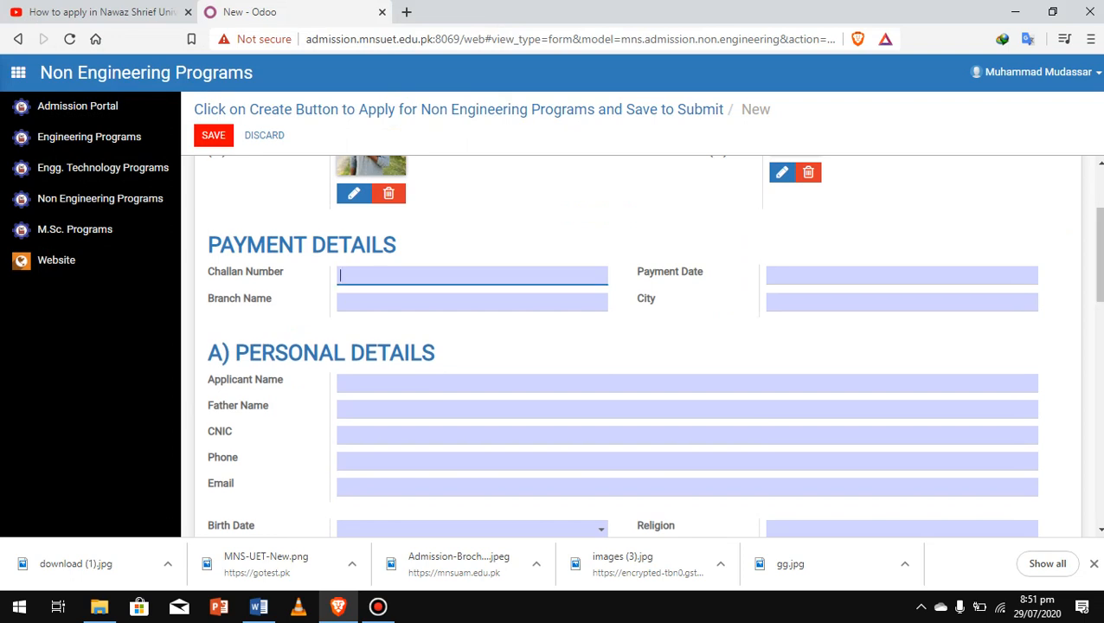
left_click(520, 383)
type("Muhmma")
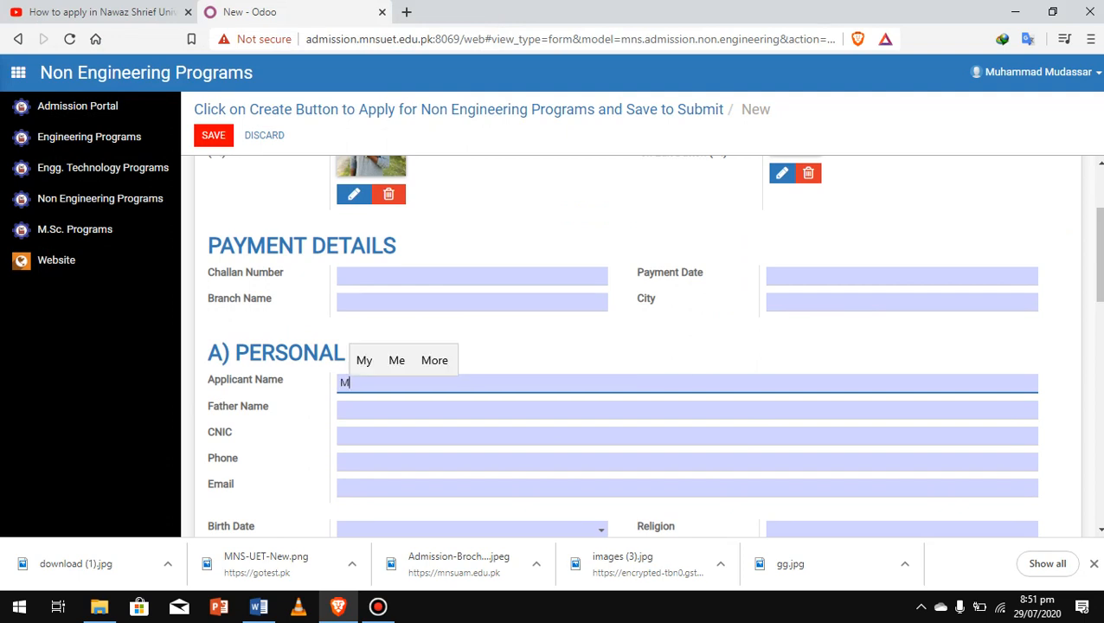
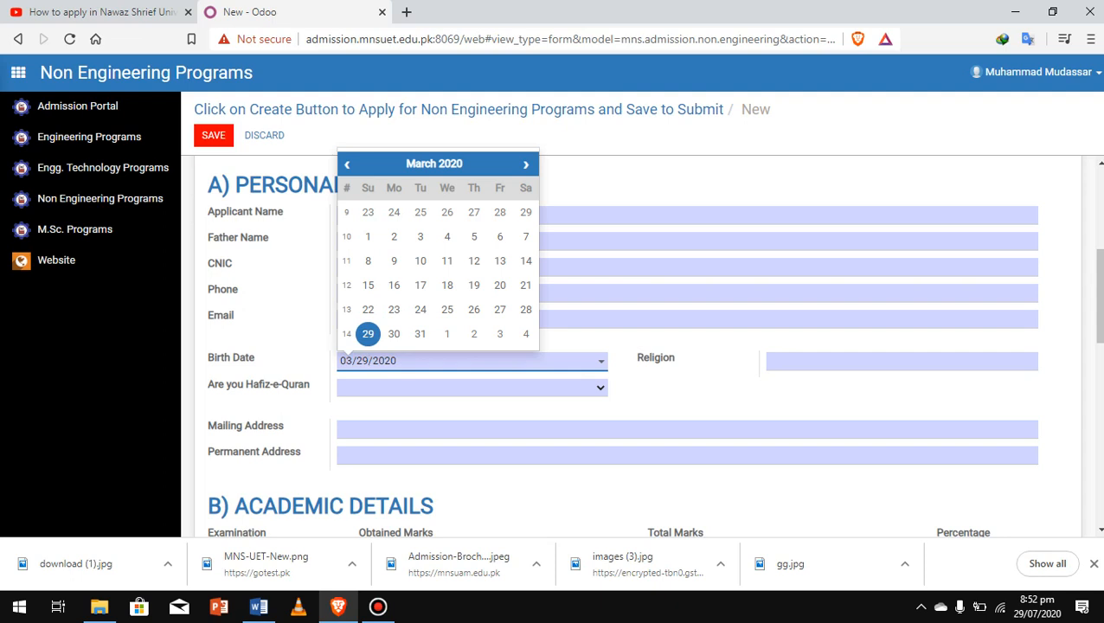
Step: Change the birth date to 03/03/1997
left_click(357, 361)
type("03")
key("Right")
key("Right")
key("BackSpace")
key("BackSpace")
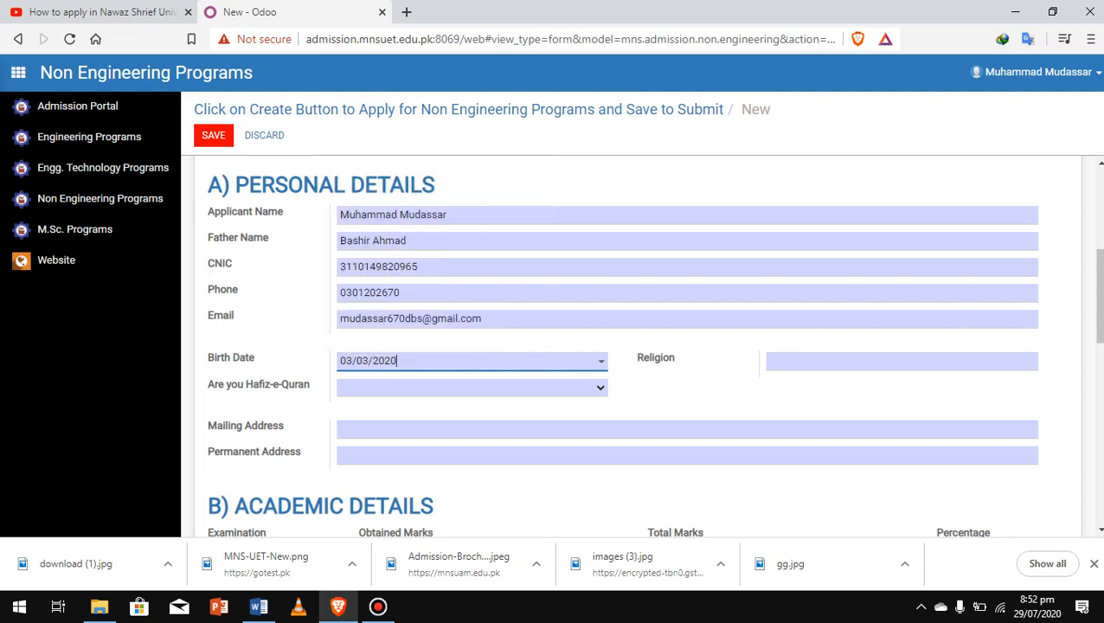
key("BackSpace")
key("BackSpace")
key("BackSpace")
key("BackSpace")
type("1997")
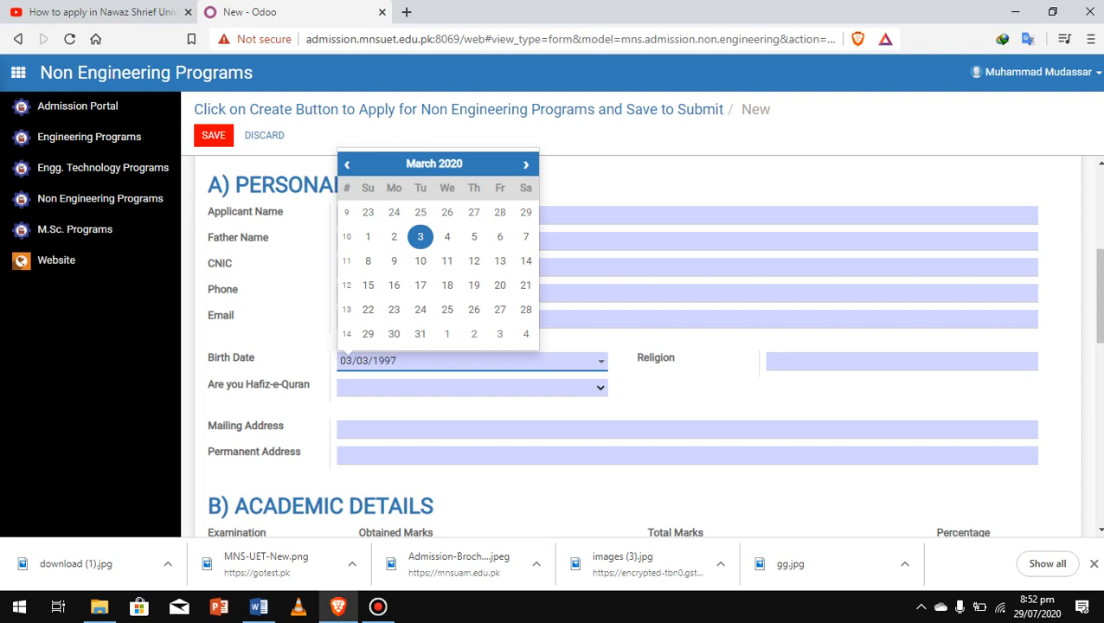
Step: Answer No for Hafiz-e-Quran
left_click(472, 387)
key("Down")
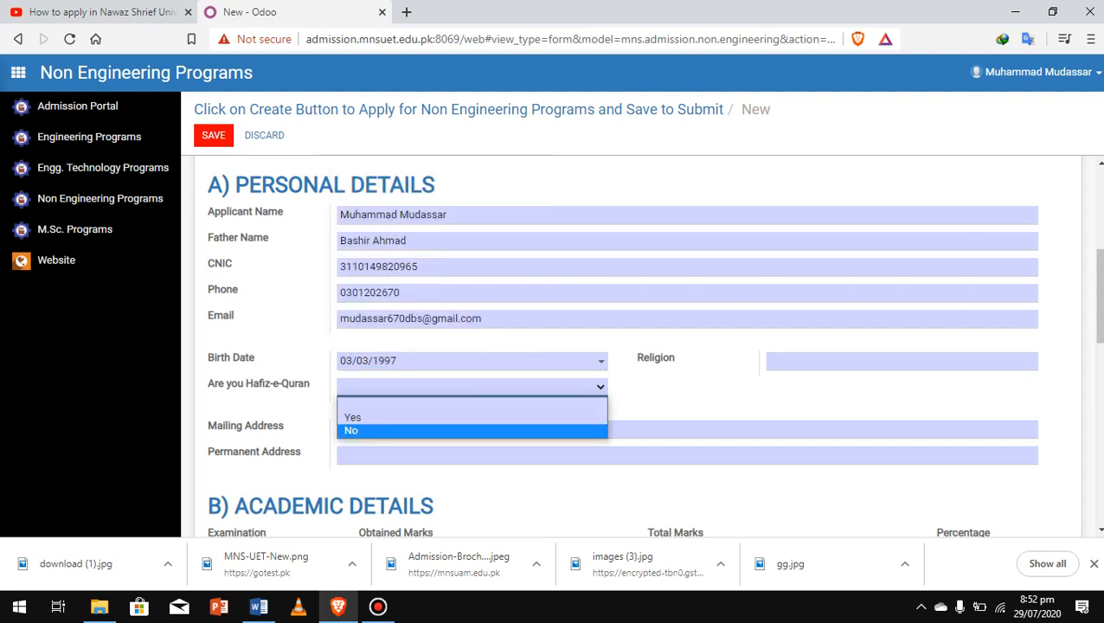
key("Return")
Step: Enter islam as the Religion
left_click(831, 361)
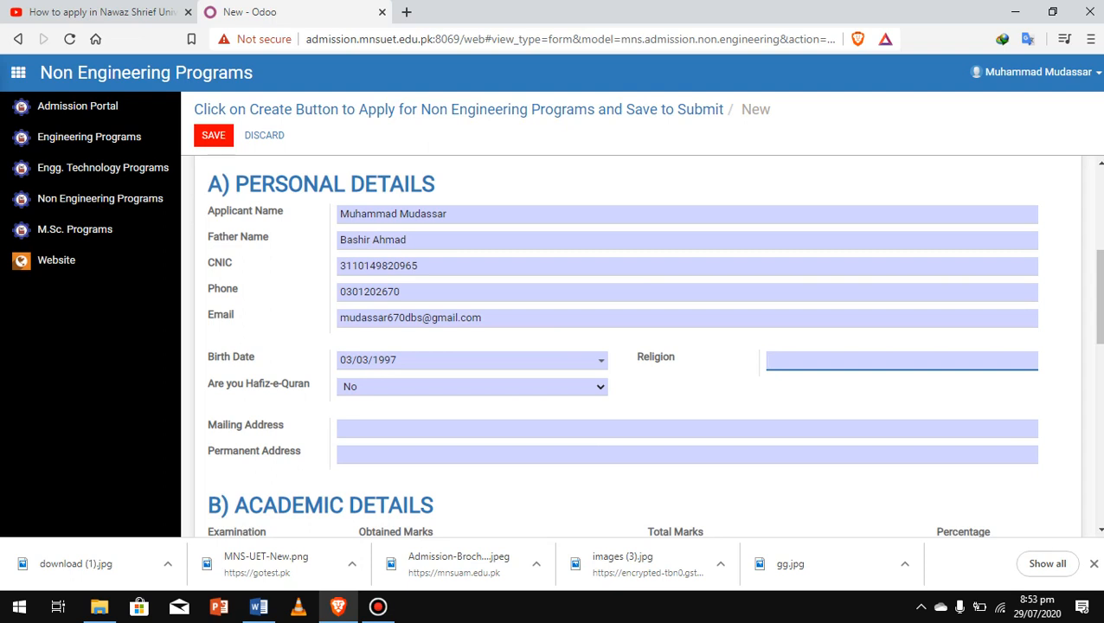
type("islm")
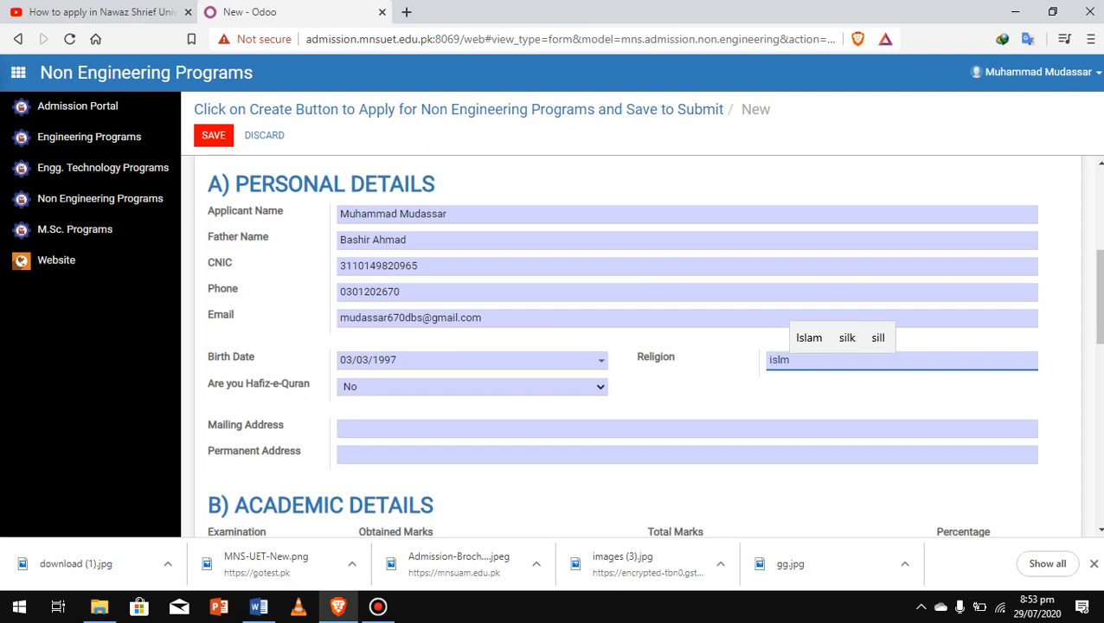
key("BackSpace")
key("BackSpace")
type("lam")
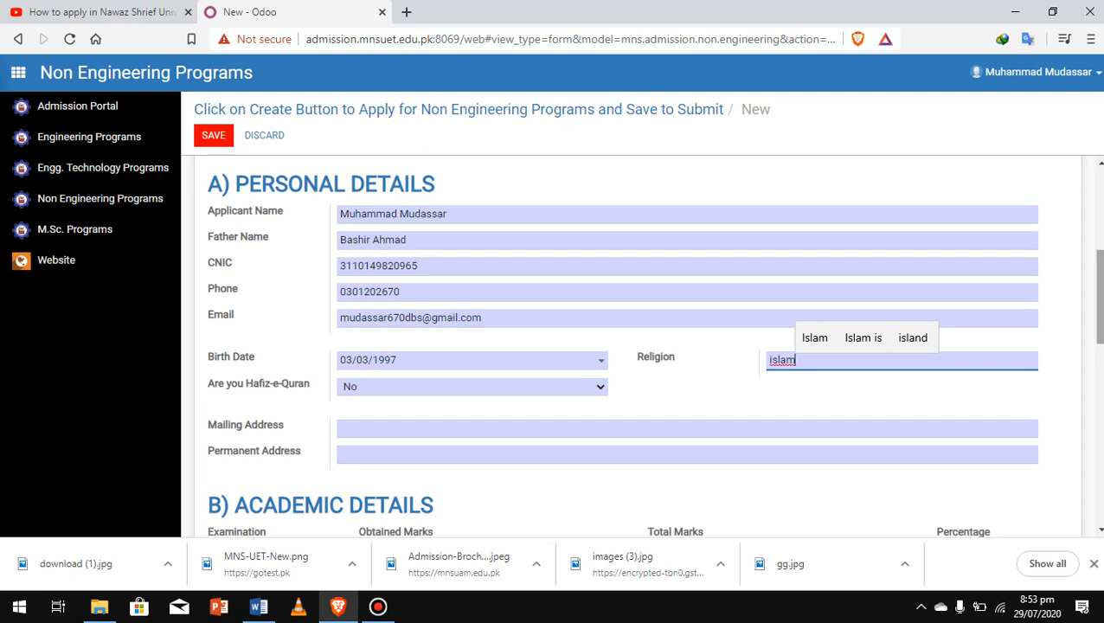
scroll(632, 346, "down", 2)
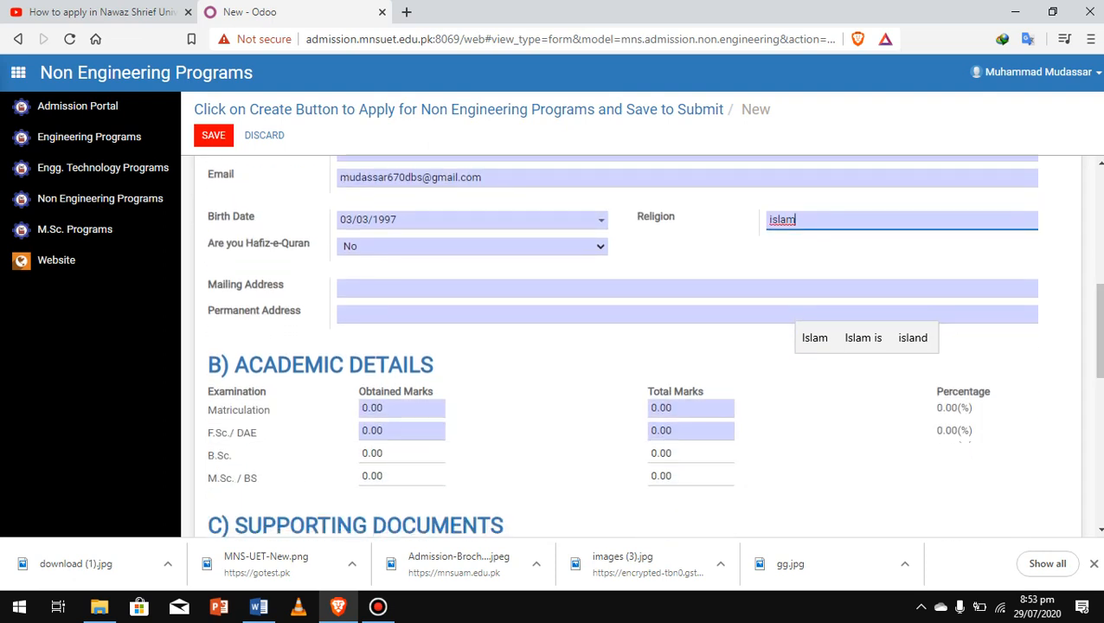
Step: Enter bwn as both the Mailing Address and the Permanent Address
left_click(687, 288)
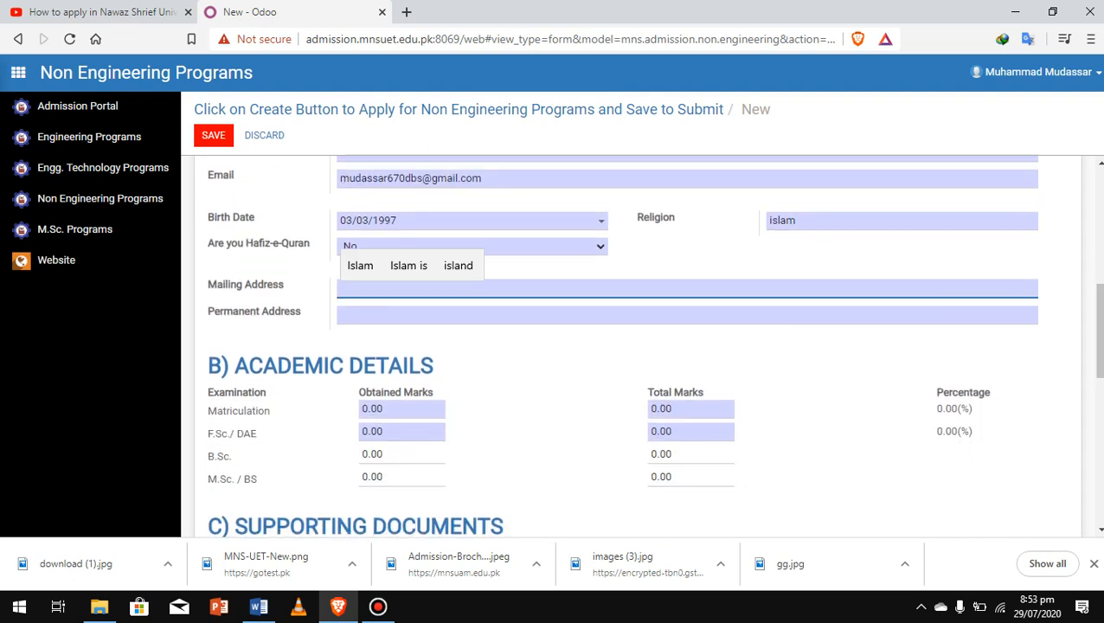
type("bwn")
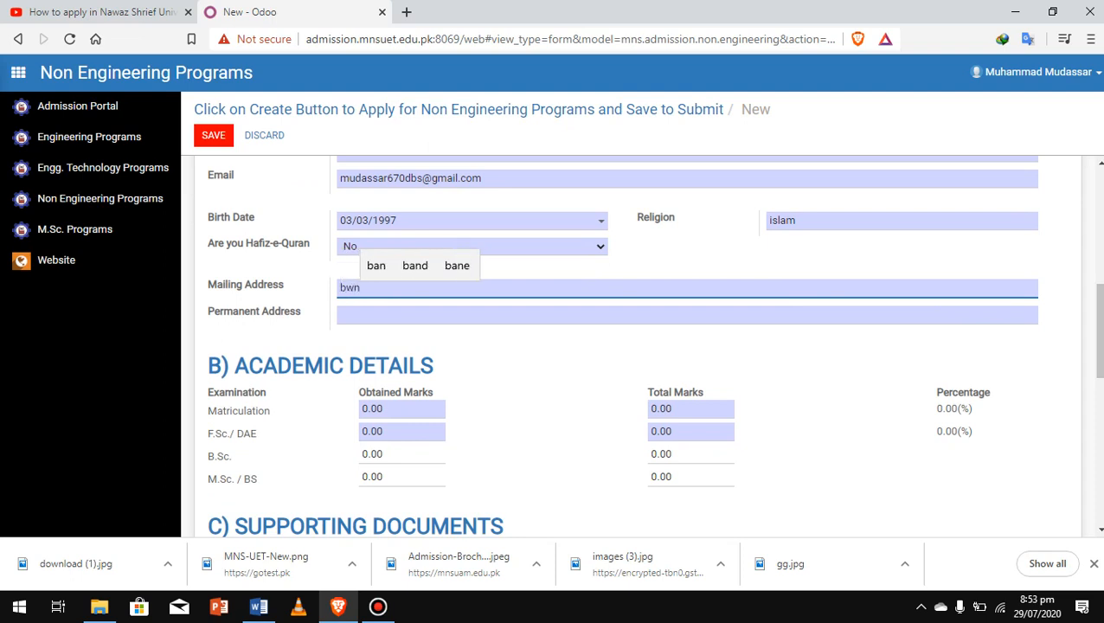
left_click(343, 315)
type("bwn")
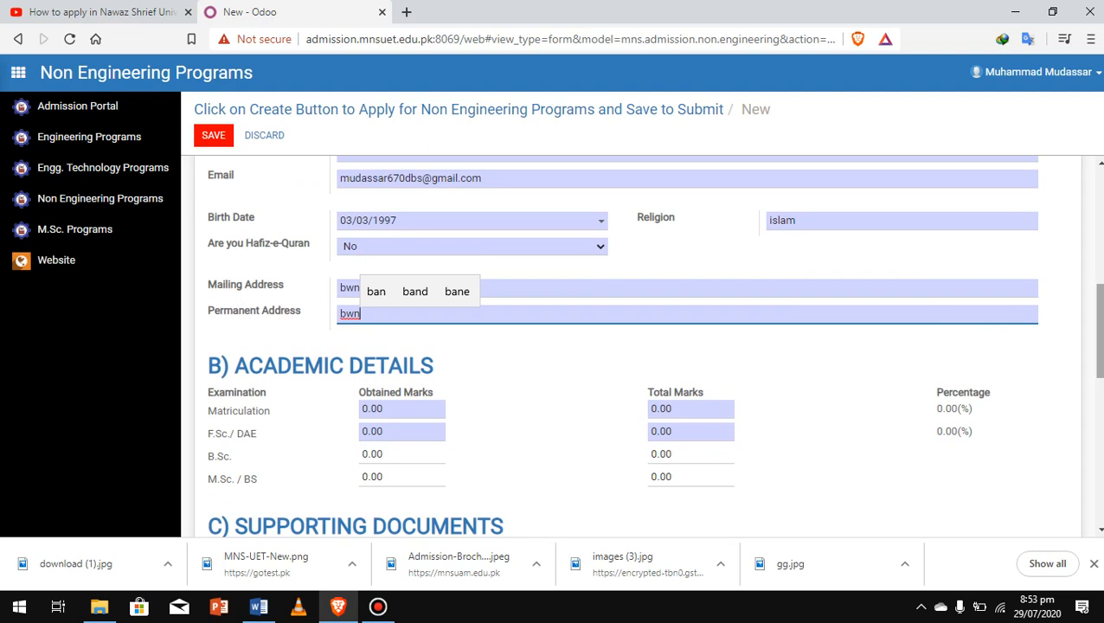
scroll(640, 346, "down", 1)
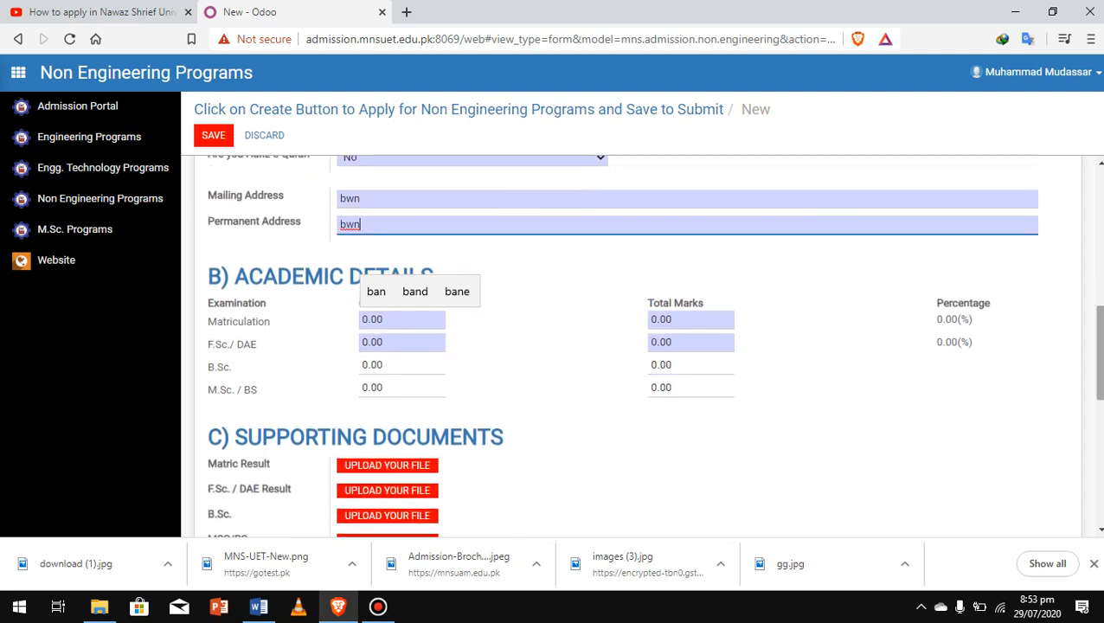
left_click(378, 321)
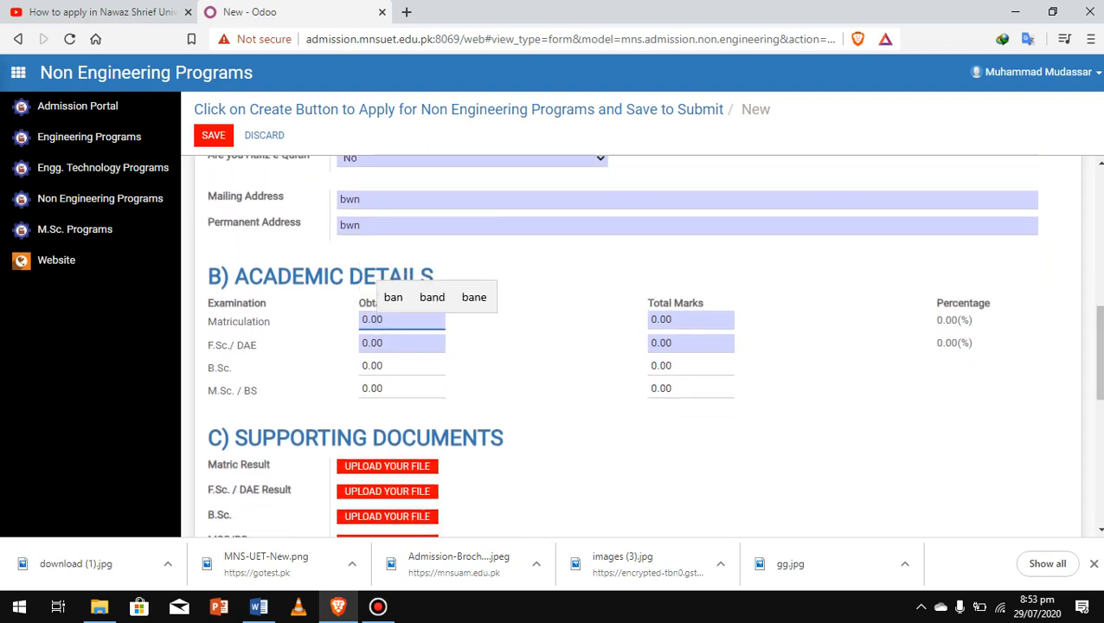
Step: Enter Matriculation marks as 978 obtained out of 1100 total
left_click(369, 321)
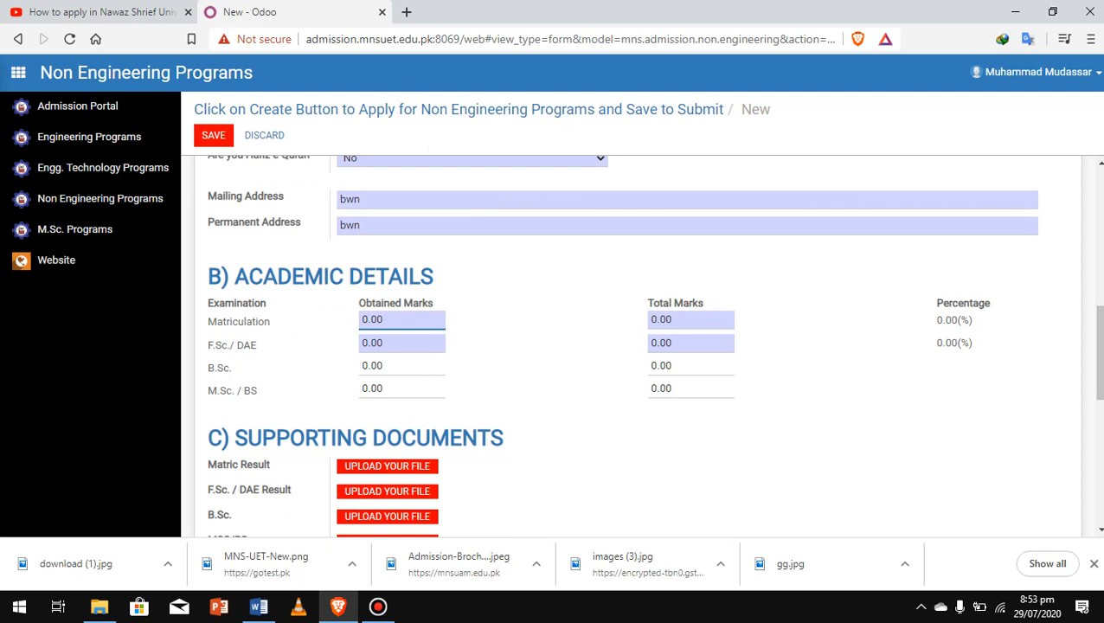
type("078")
key("BackSpace")
key("BackSpace")
type("9")
left_click(673, 320)
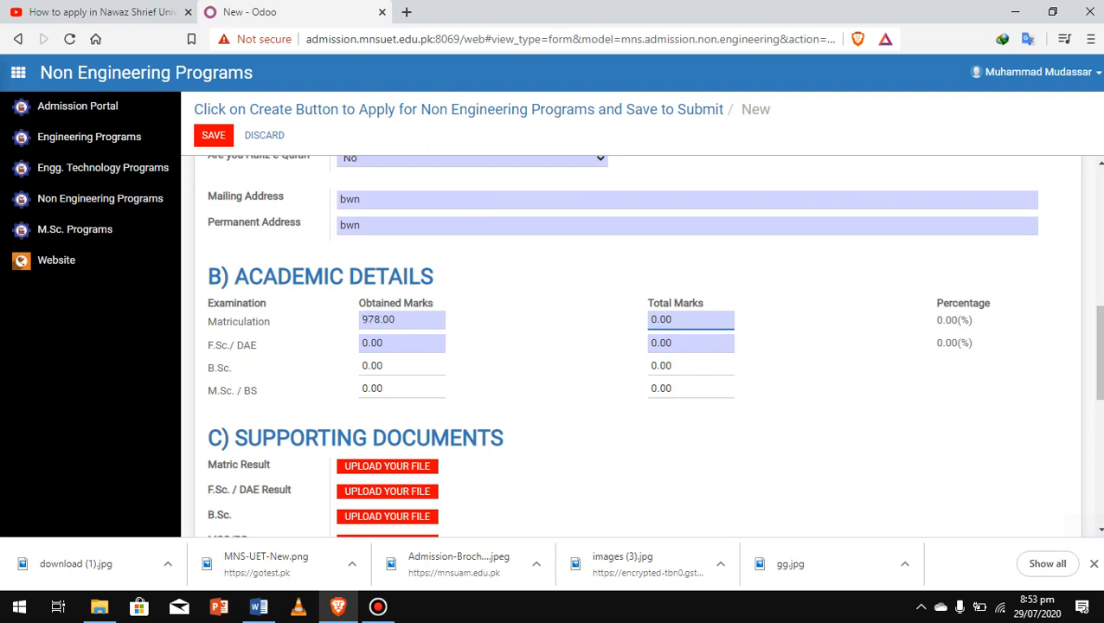
left_click(657, 320)
key("BackSpace")
type("100")
key("BackSpace")
key("BackSpace")
type("100")
Step: Enter F.Sc./DAE marks as 876 out of 1100 so the percentage updates
left_click(370, 343)
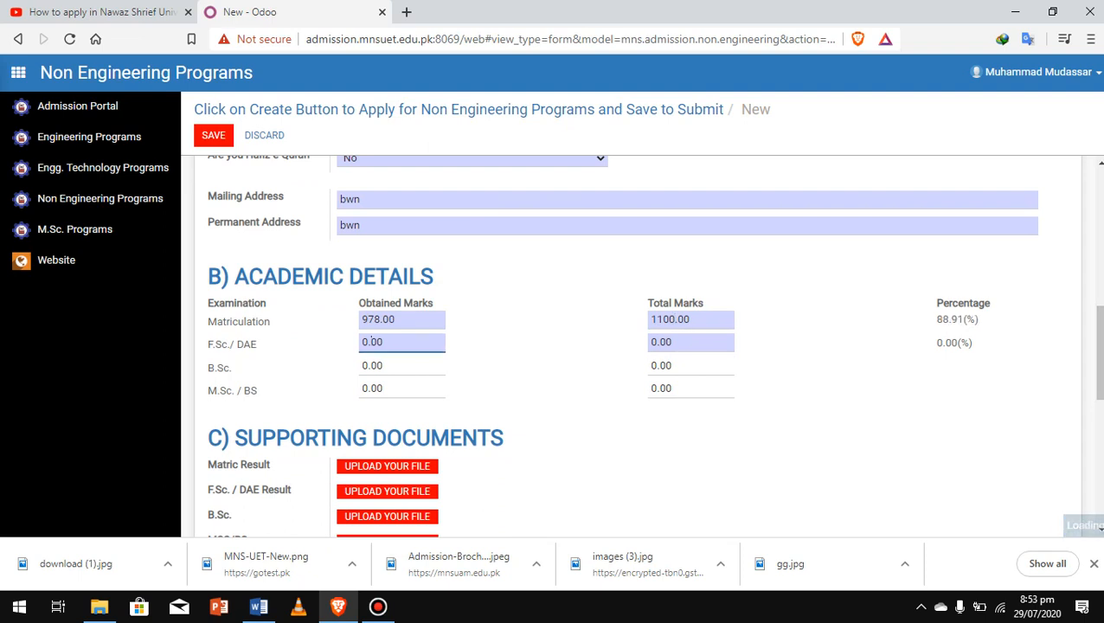
key("BackSpace")
type("876")
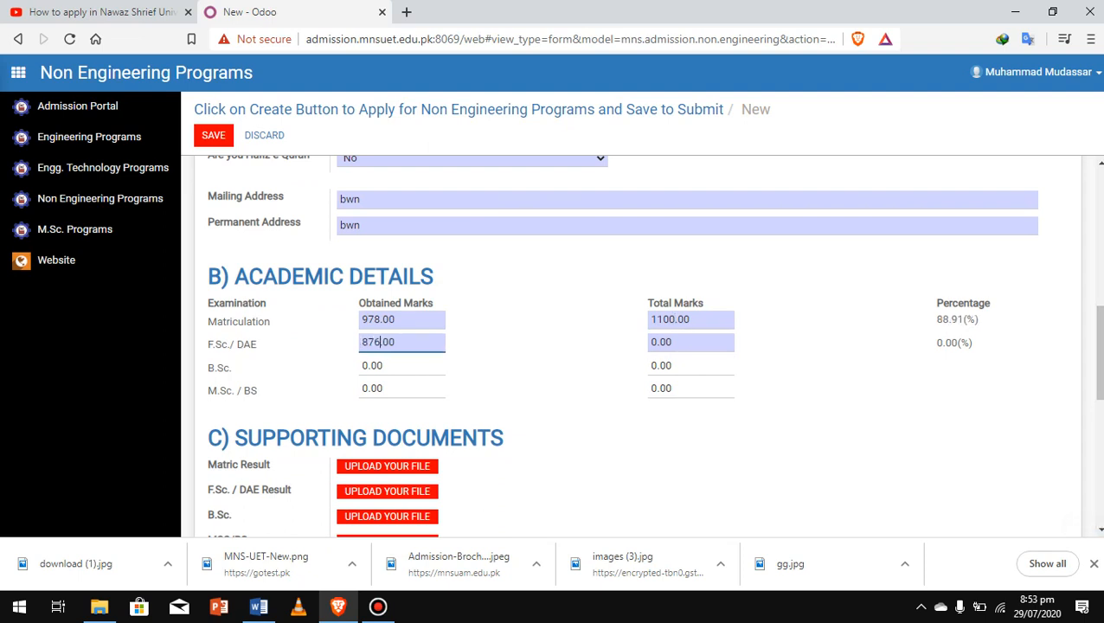
key("Tab")
key("BackSpace")
type("1100")
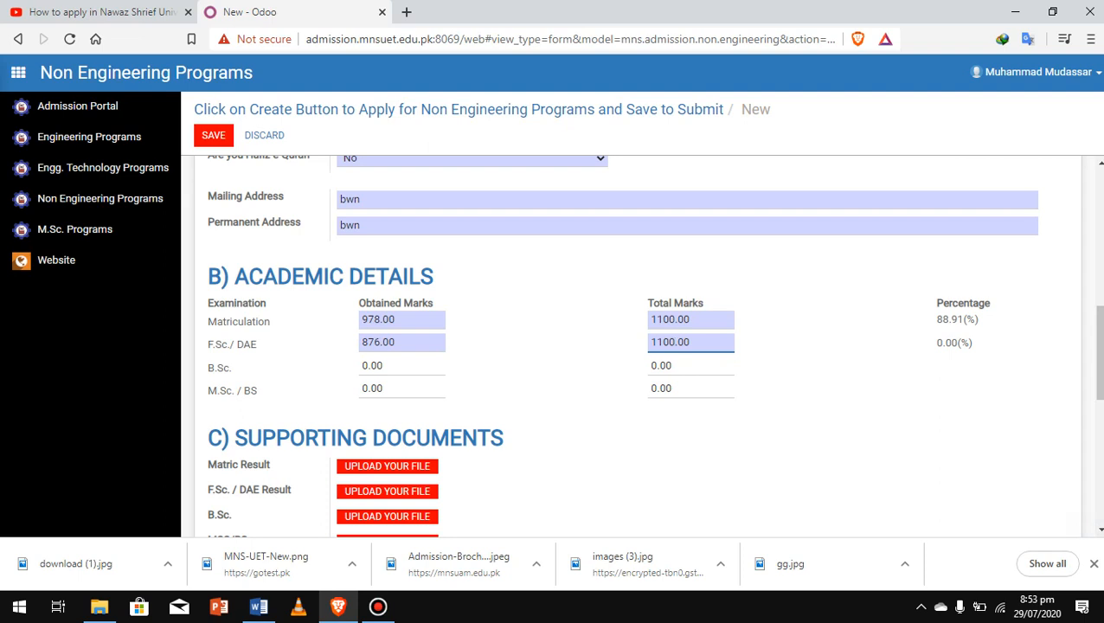
left_click(363, 388)
left_click(371, 365)
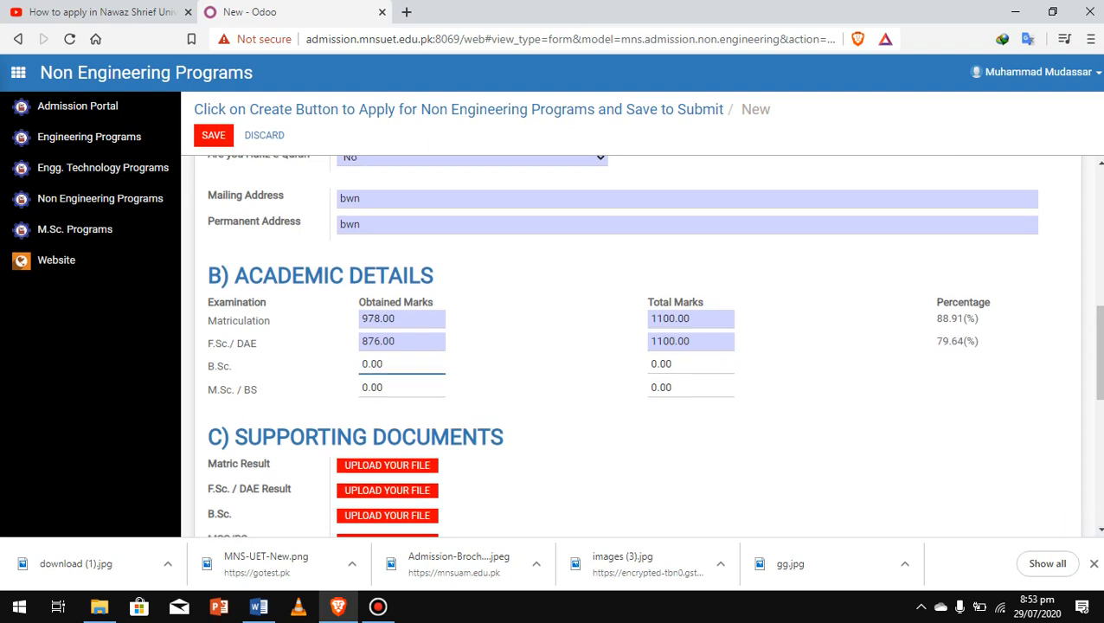
Step: Attach the scanned result image as the Matric Result document
scroll(371, 364, "down", 3)
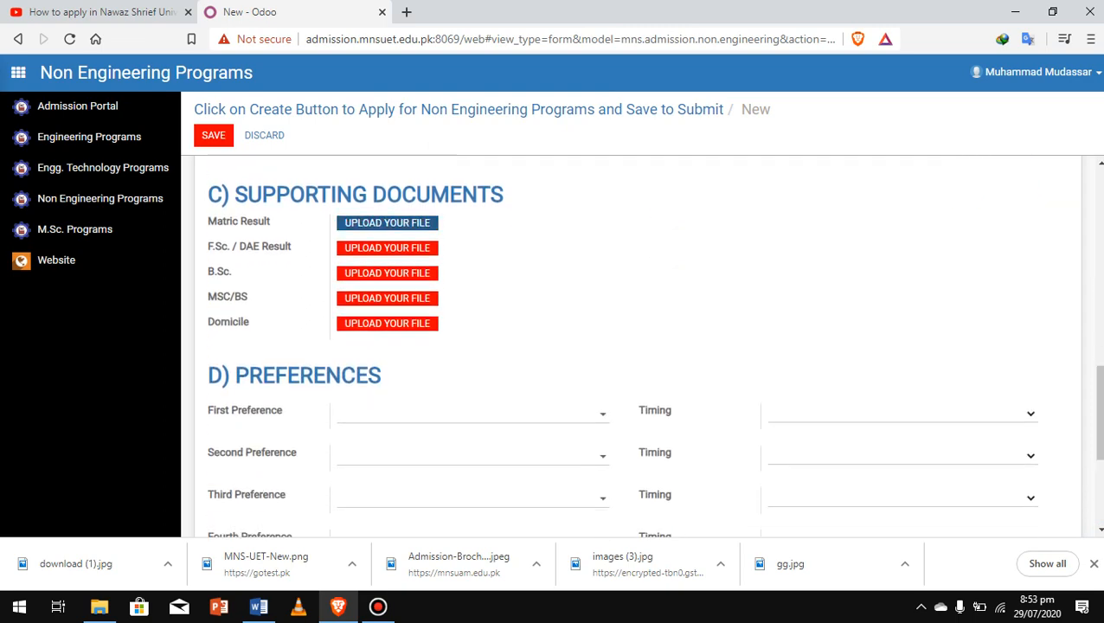
left_click(387, 222)
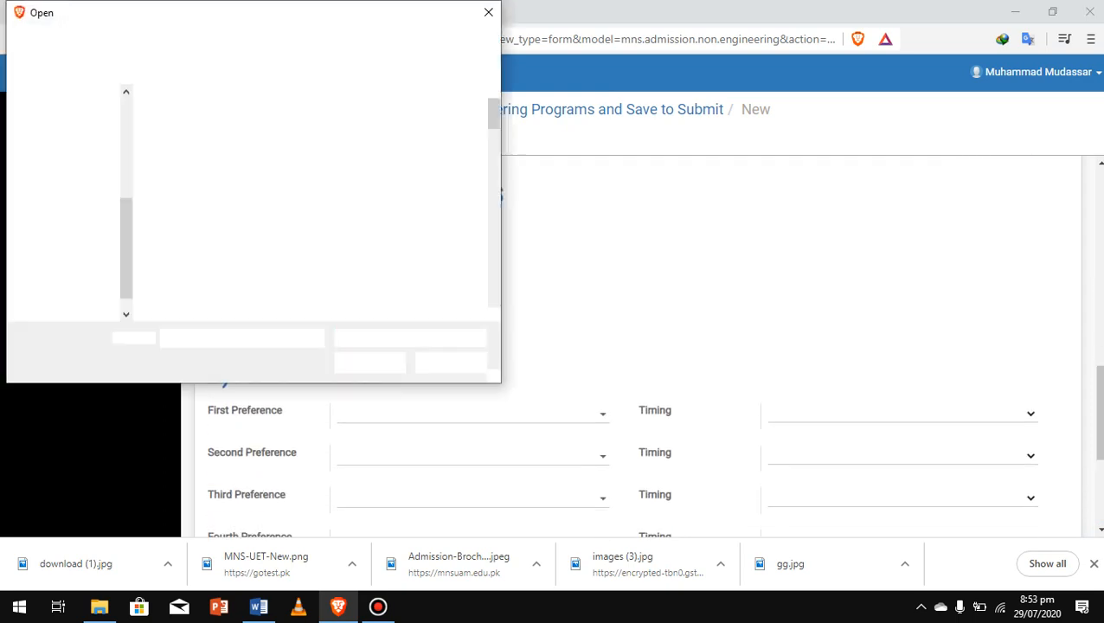
left_click(302, 303)
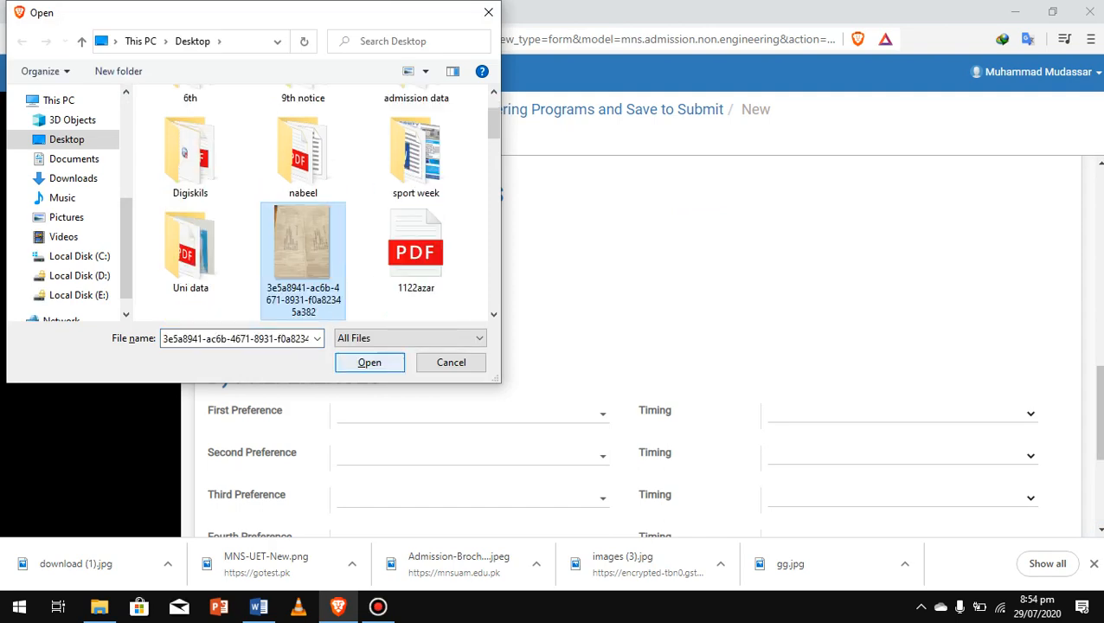
left_click(370, 363)
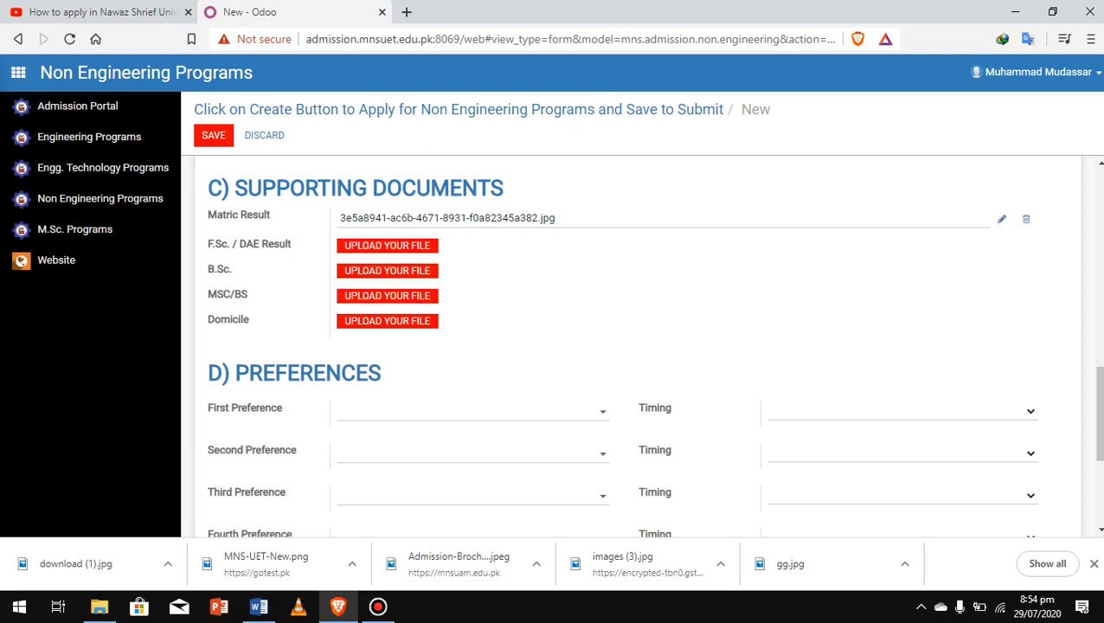
Step: Attach the same result image as the F.Sc. / DAE Result document
left_click(387, 245)
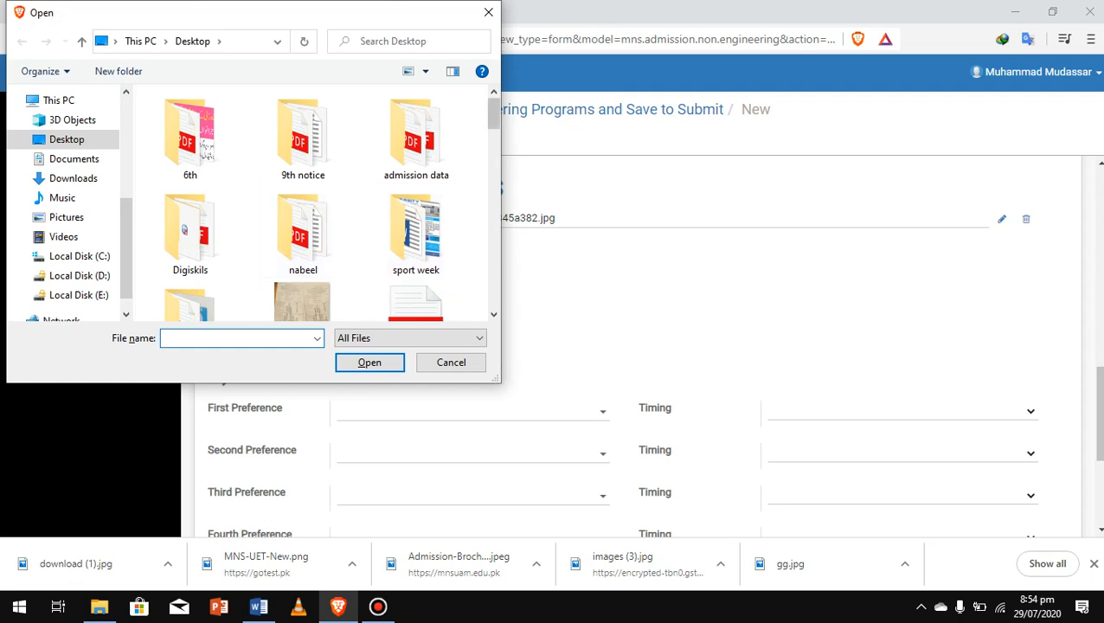
scroll(413, 191, "down", 1)
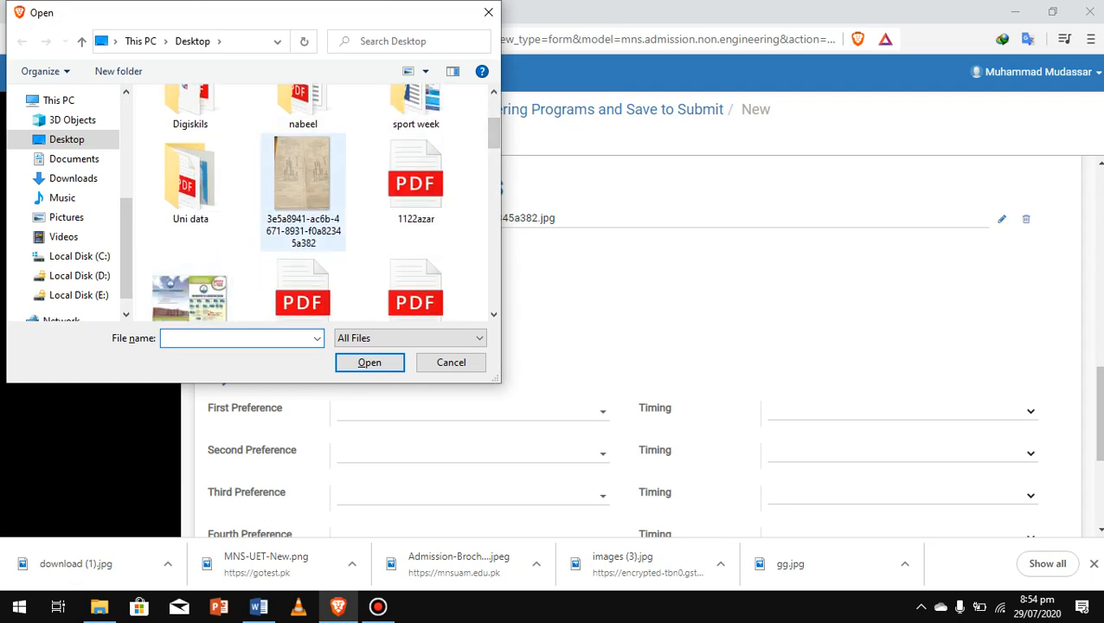
left_click(303, 186)
left_click(370, 363)
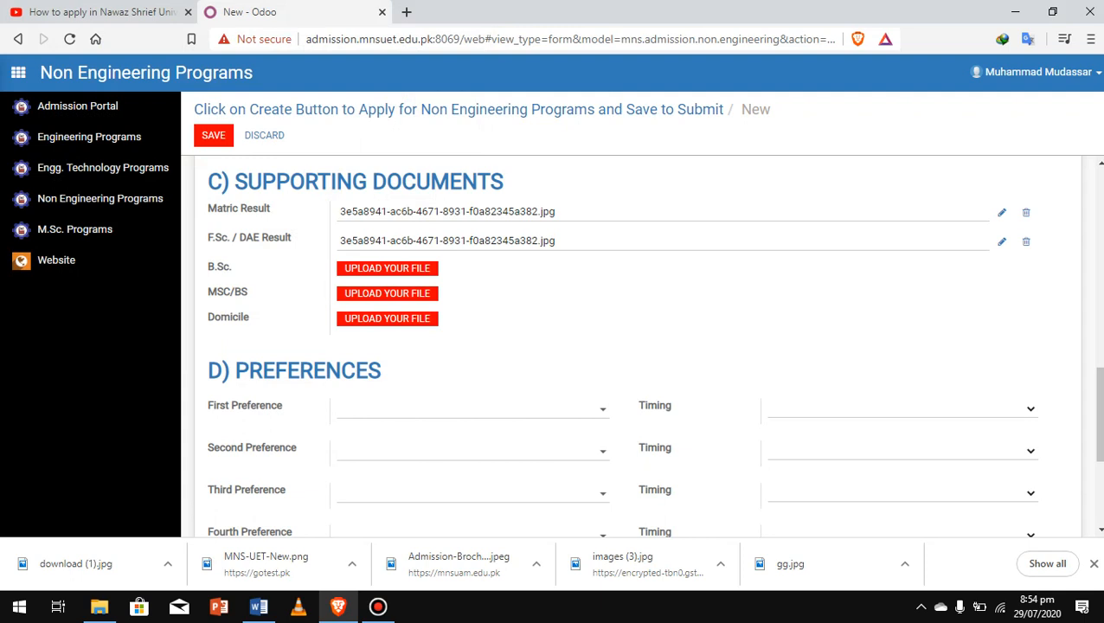
left_click(473, 409)
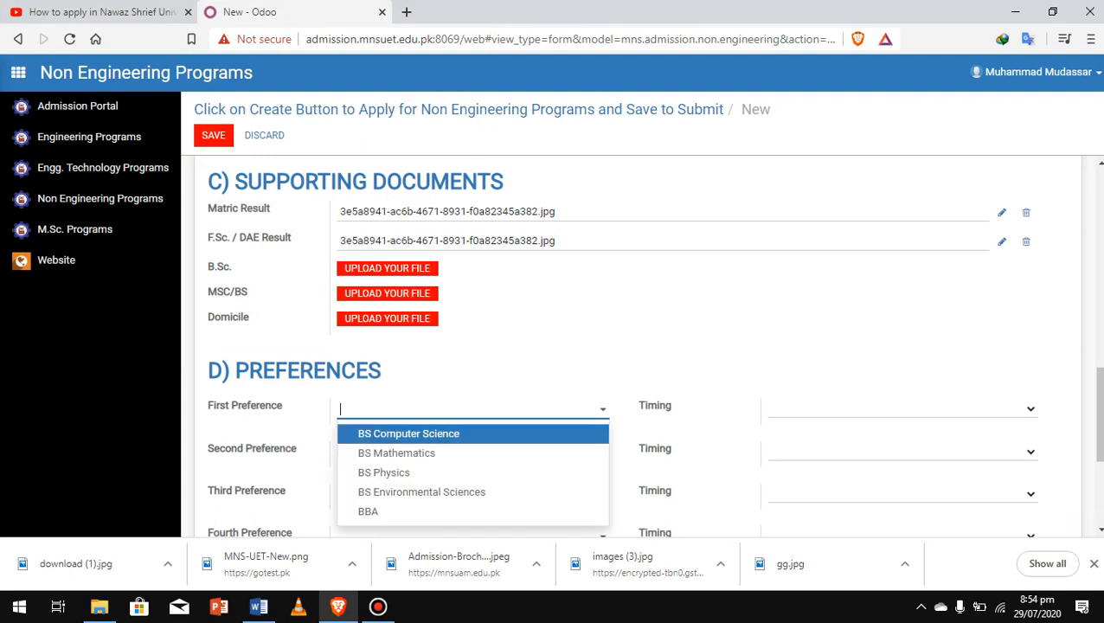
Step: Set first preference to BS Computer Science with Morning timing
left_click(409, 434)
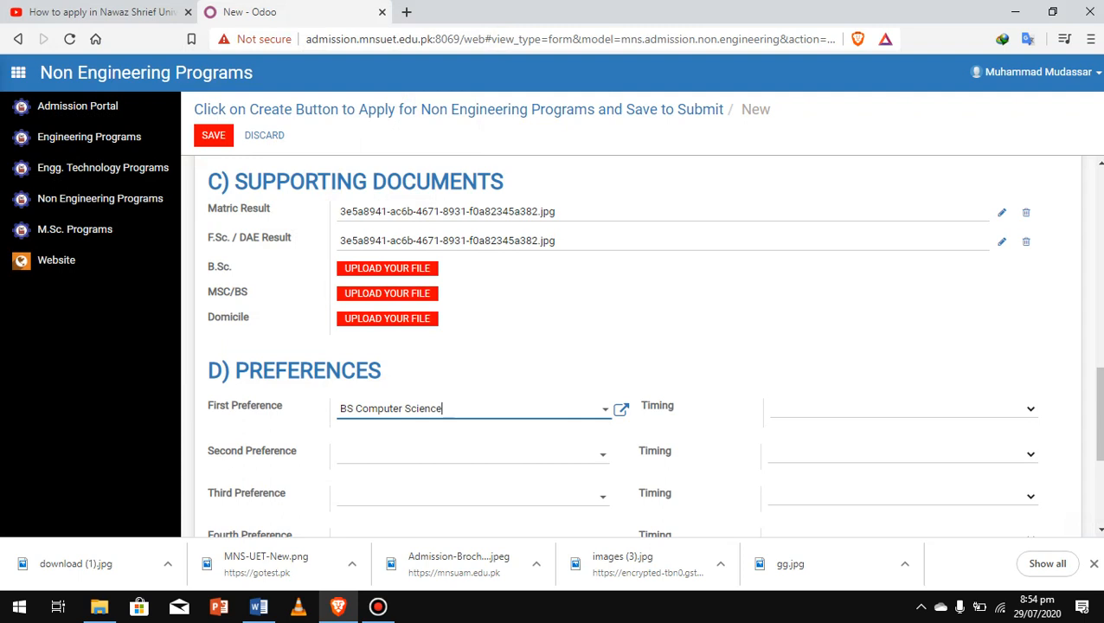
left_click(903, 409)
left_click(903, 409)
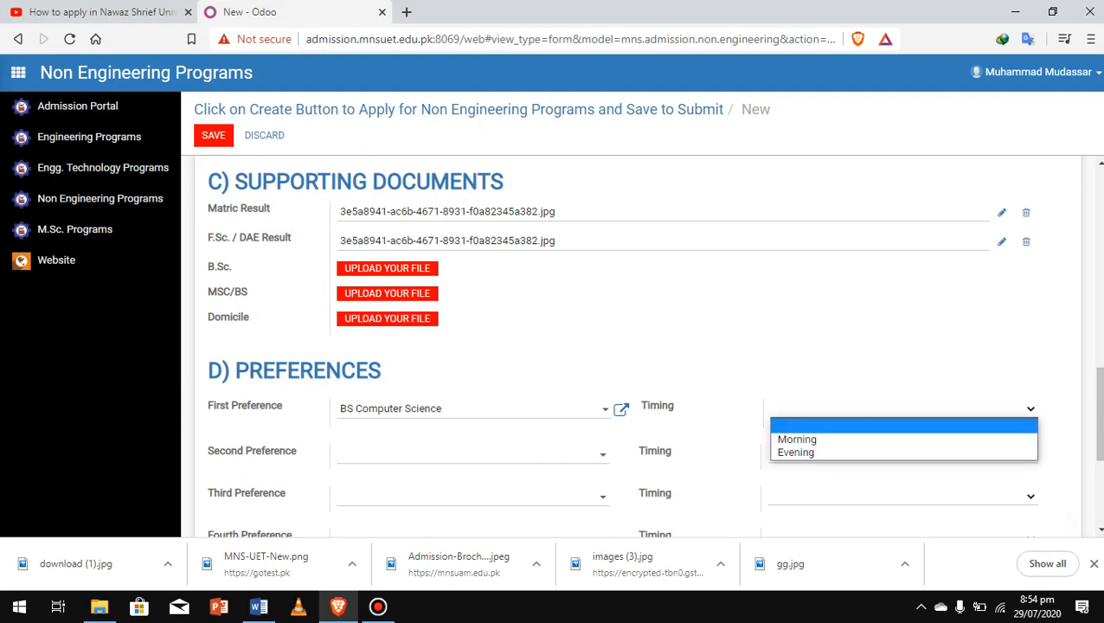
left_click(797, 439)
scroll(797, 439, "down", 2)
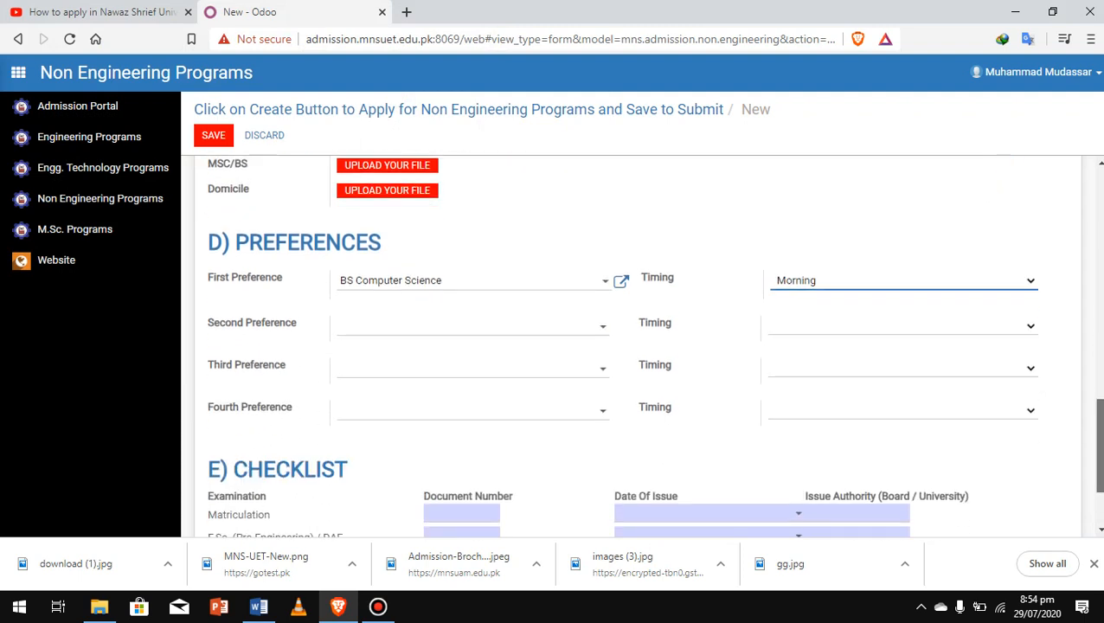
left_click(797, 440)
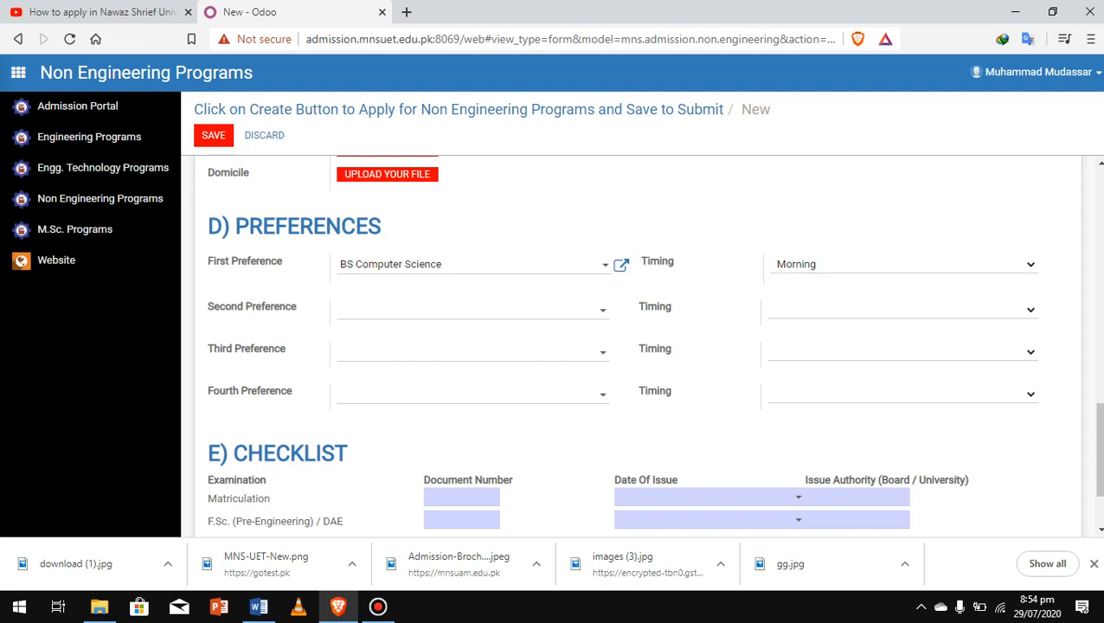
Step: Set second preference to BS Mathematics with Morning timing
left_click(473, 310)
left_click(397, 355)
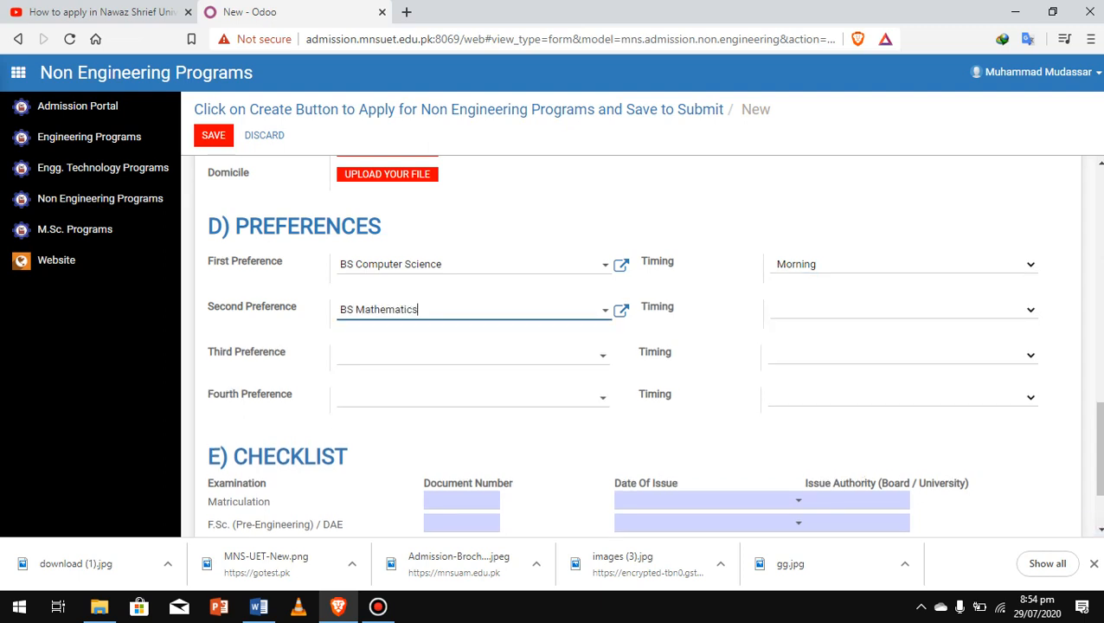
left_click(903, 310)
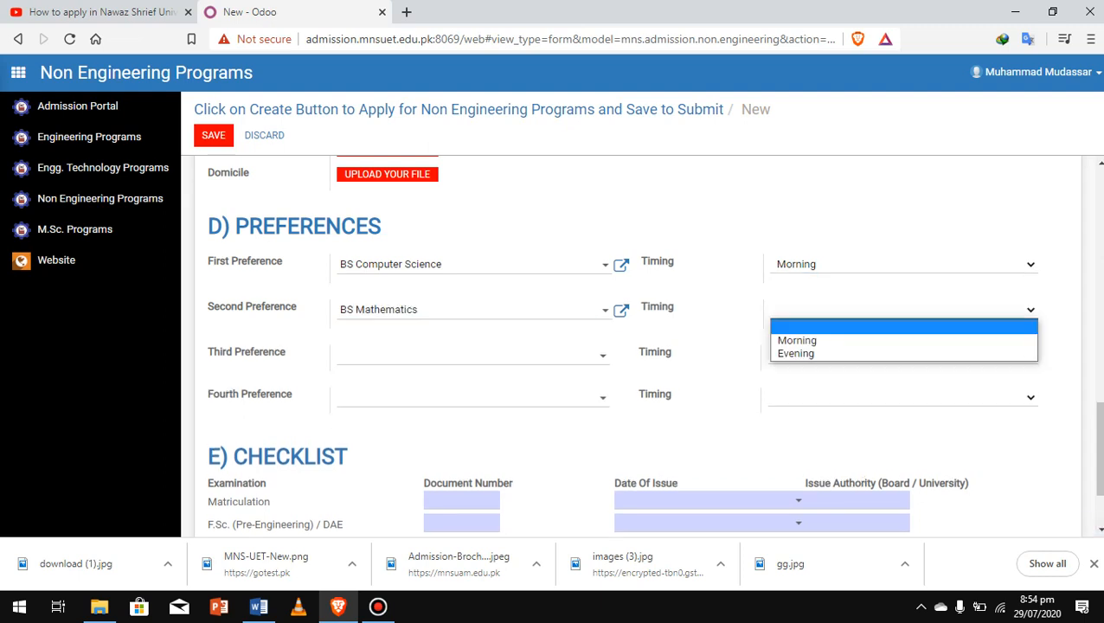
left_click(798, 341)
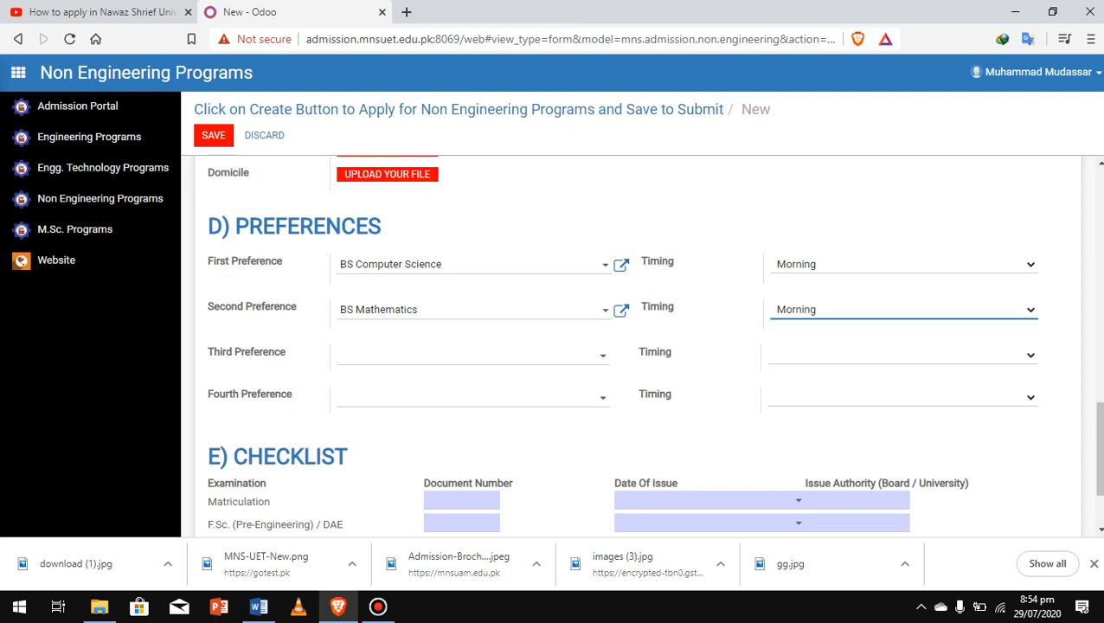
scroll(636, 346, "down", 2)
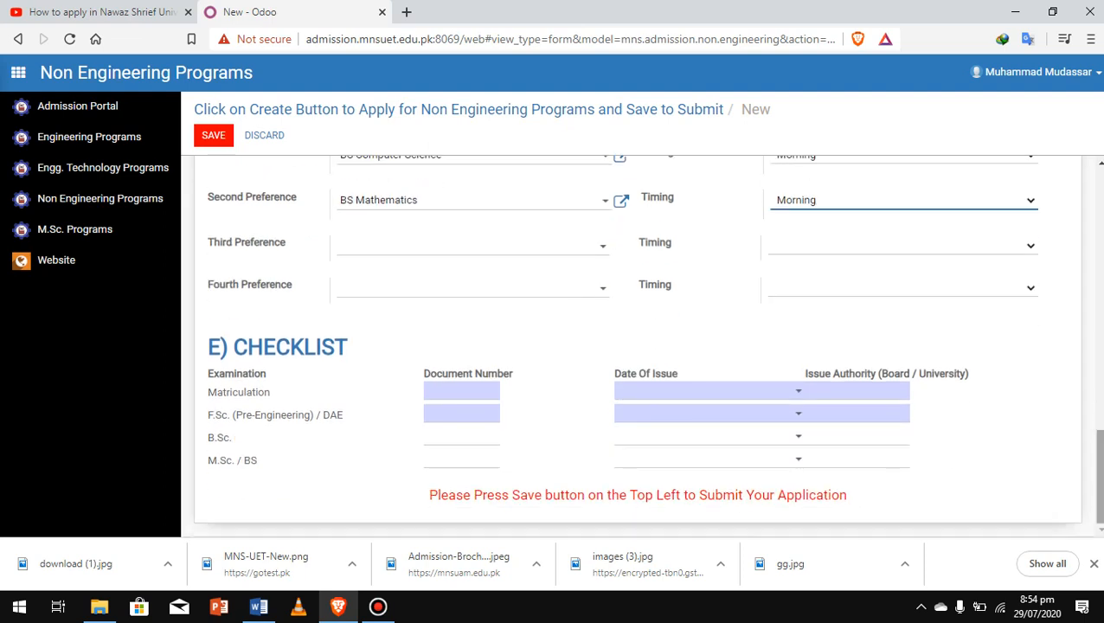
Step: Type the Matriculation document number in the E) Checklist row
left_click(462, 392)
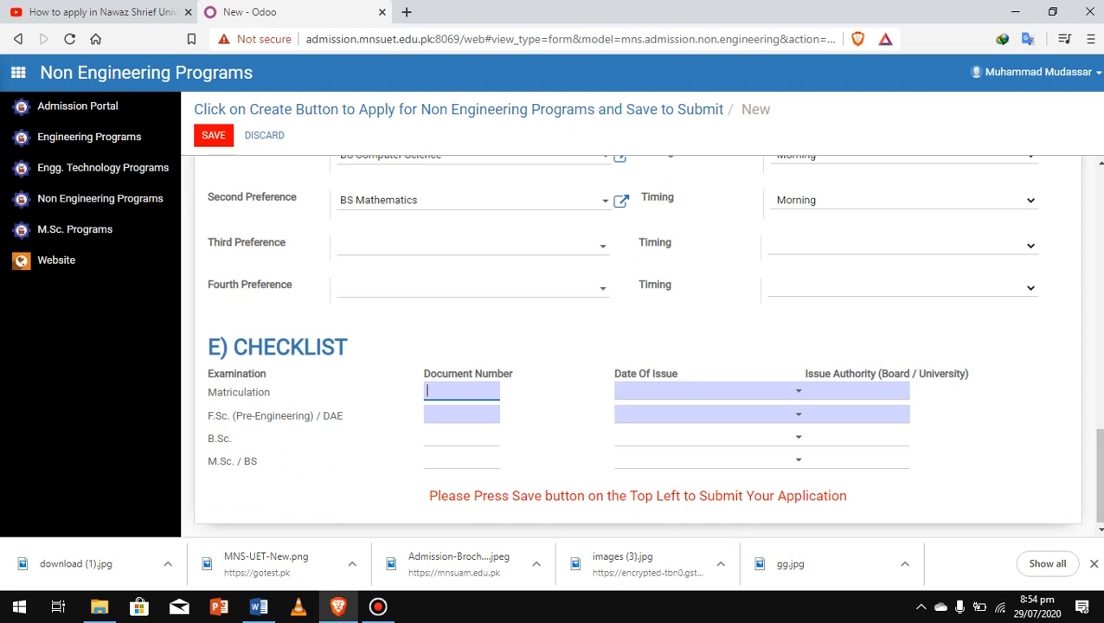
key("Tab")
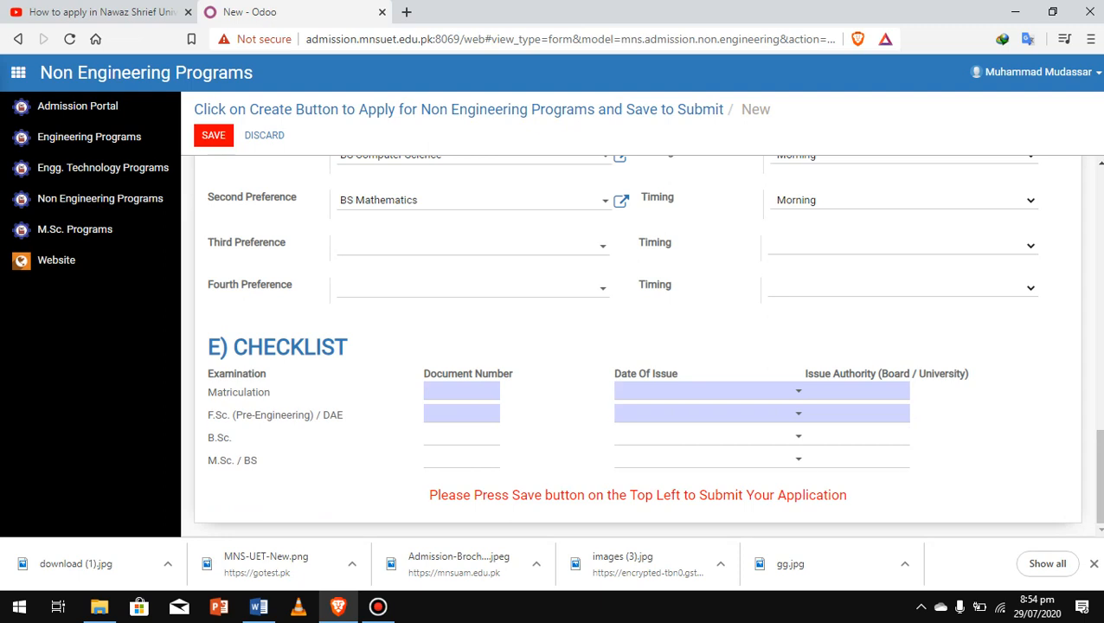
left_click(462, 391)
type("434")
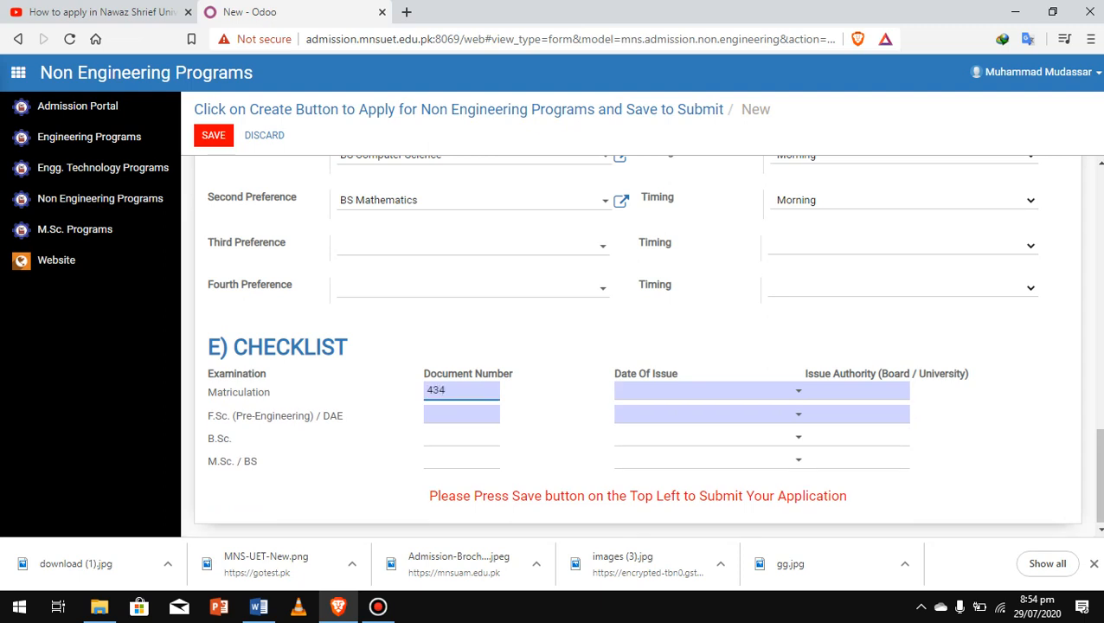
type("34")
Step: Set the Matriculation date of issue to 11/18/2015 using the calendar
left_click(705, 391)
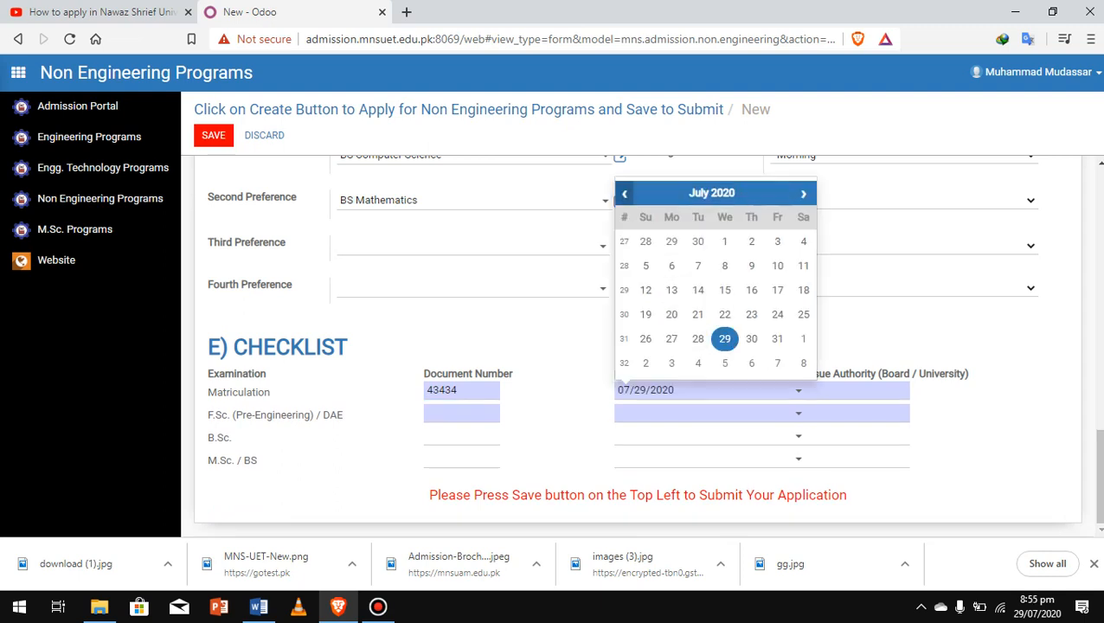
left_click(624, 193)
left_click(625, 193)
left_click(624, 193)
left_click(624, 193)
left_click(624, 193)
left_click(624, 193)
left_click(624, 193)
left_click(624, 193)
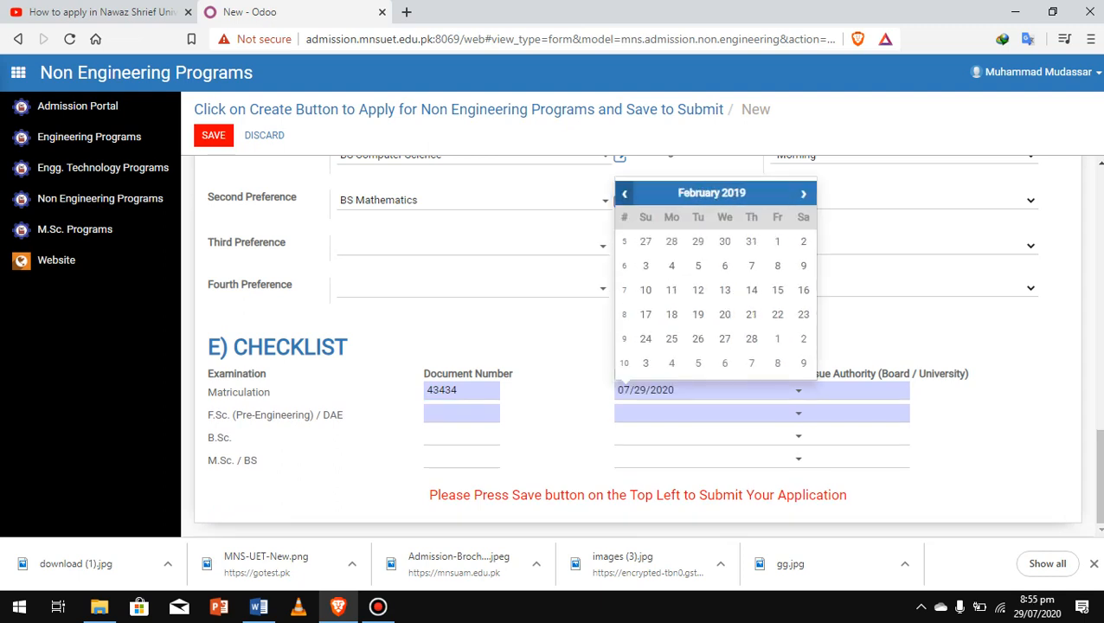
left_click(624, 193)
left_click(624, 193)
left_click(624, 193)
left_click(624, 193)
left_click(624, 193)
left_click(624, 193)
left_click(624, 193)
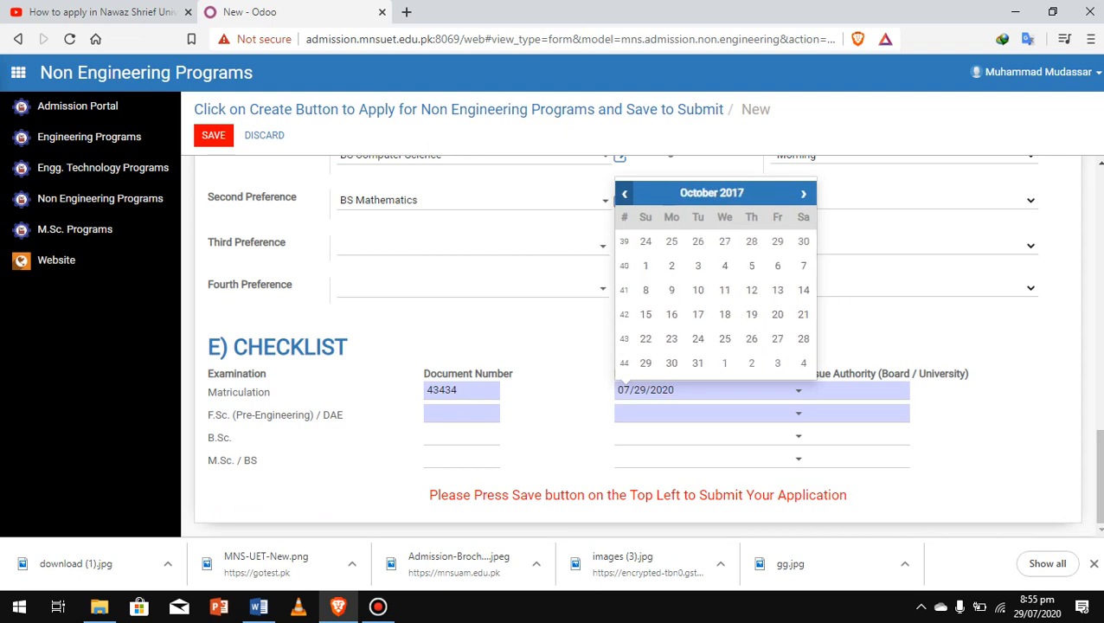
left_click(624, 193)
left_click(624, 193)
left_click(624, 193)
left_click(624, 193)
left_click(624, 193)
left_click(624, 193)
left_click(624, 193)
left_click(624, 193)
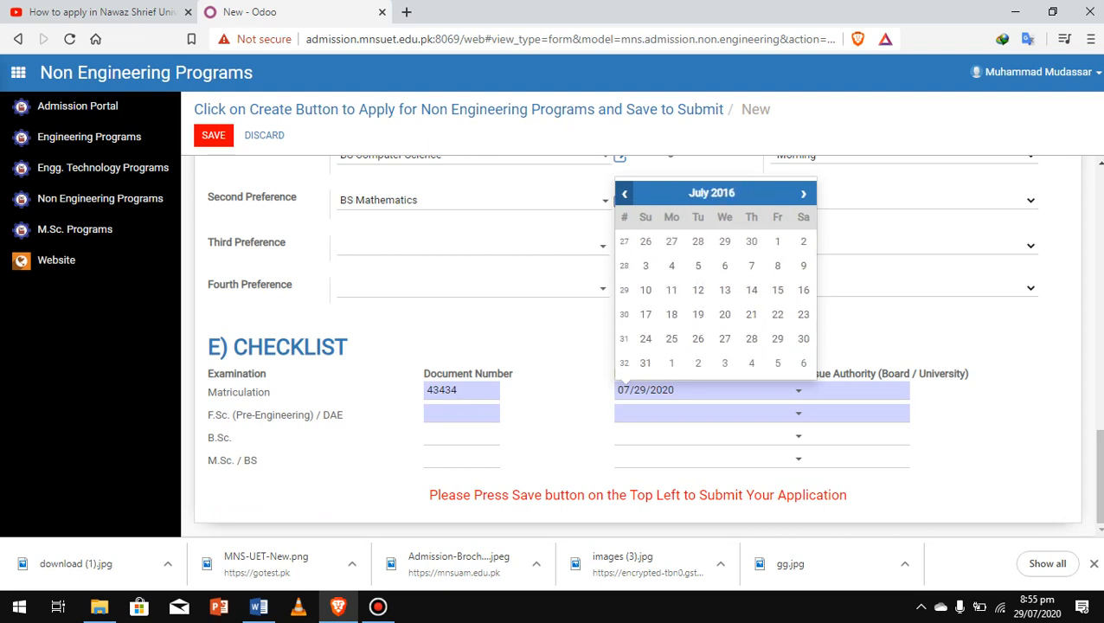
left_click(624, 193)
left_click(624, 193)
left_click(624, 193)
left_click(624, 193)
left_click(624, 193)
left_click(624, 193)
left_click(624, 193)
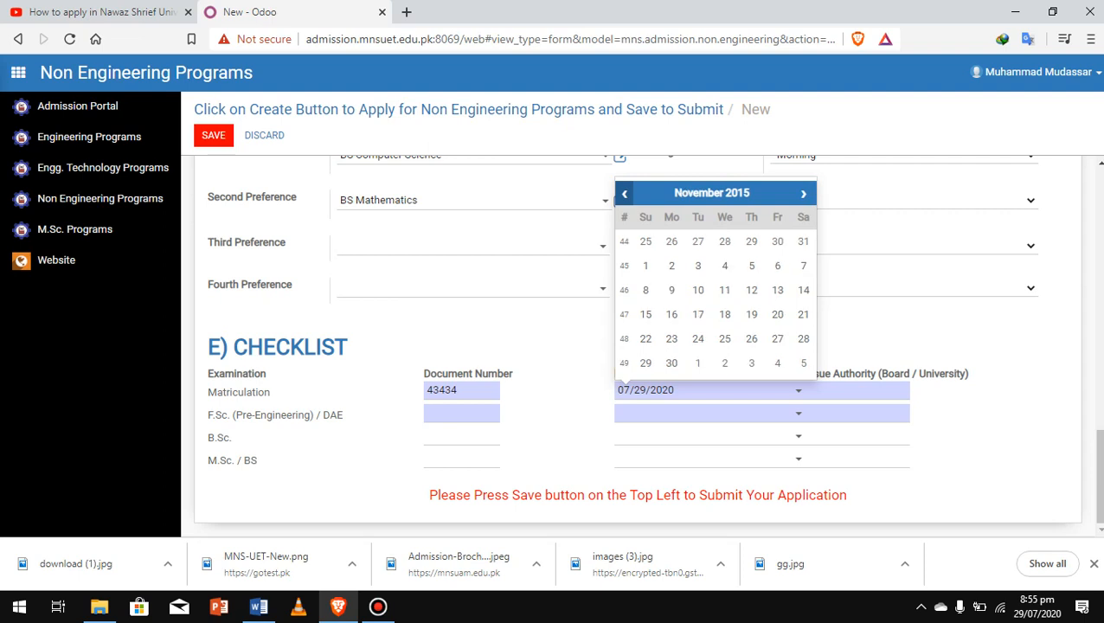
left_click(724, 314)
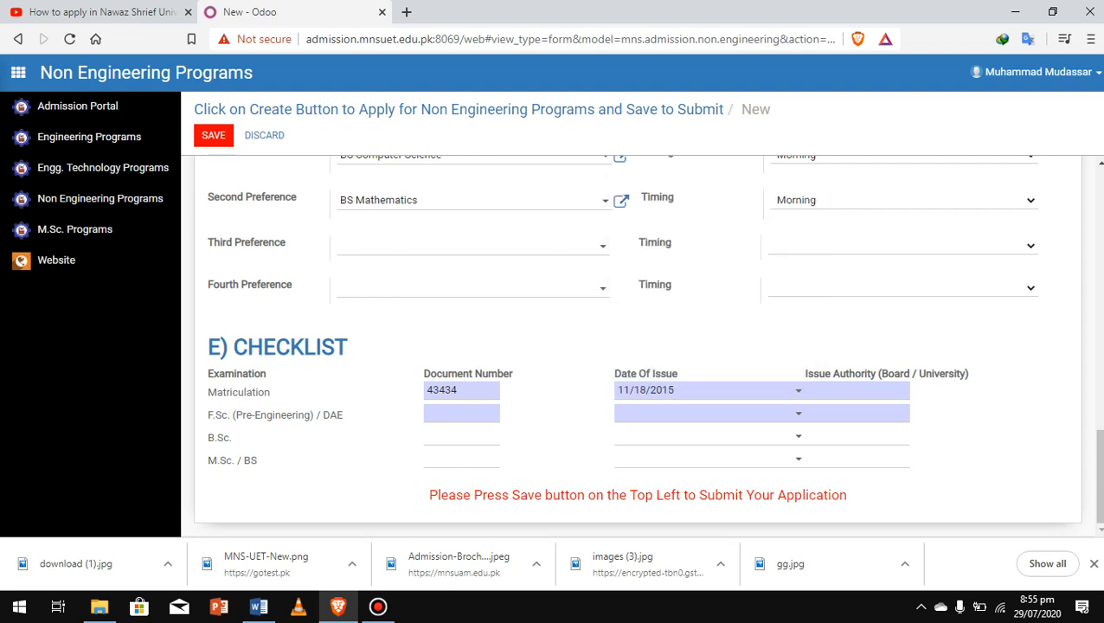
Step: Enter the F.Sc. / DAE document number and browse the issue-date calendar
left_click(461, 413)
type("234235")
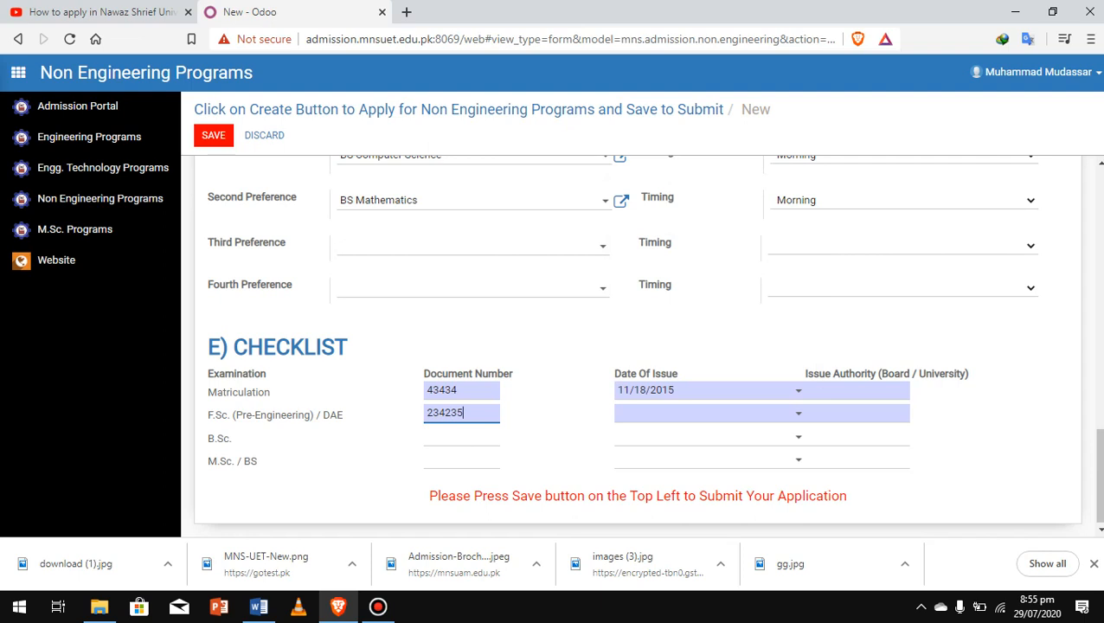
key("Tab")
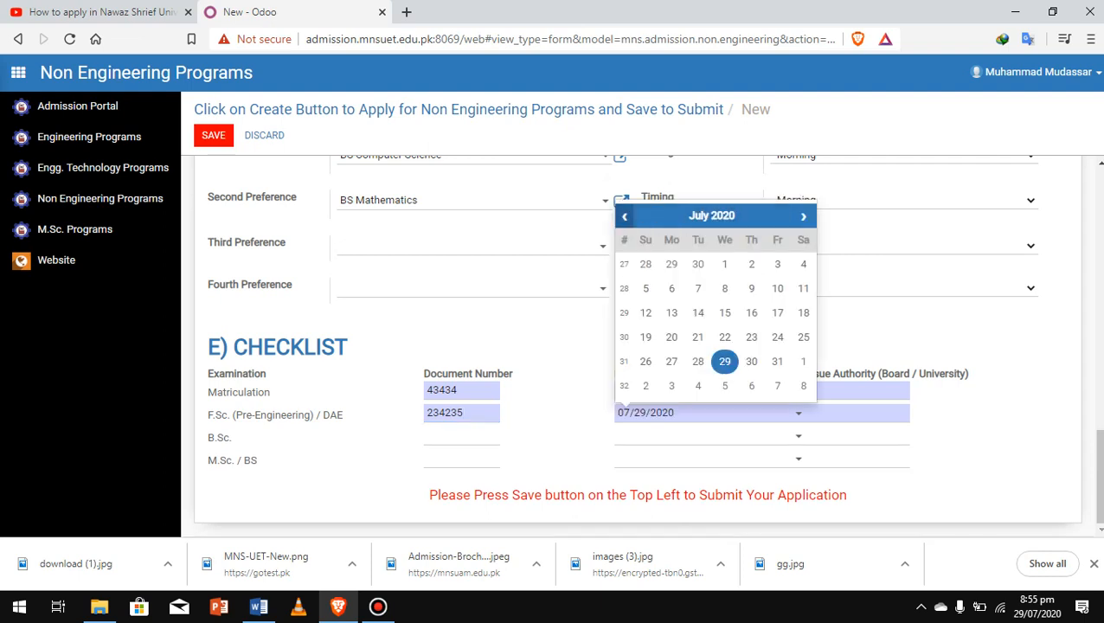
left_click(625, 216)
left_click(625, 216)
left_click(625, 217)
left_click(625, 216)
left_click(625, 217)
left_click(625, 217)
left_click(711, 217)
left_click(711, 217)
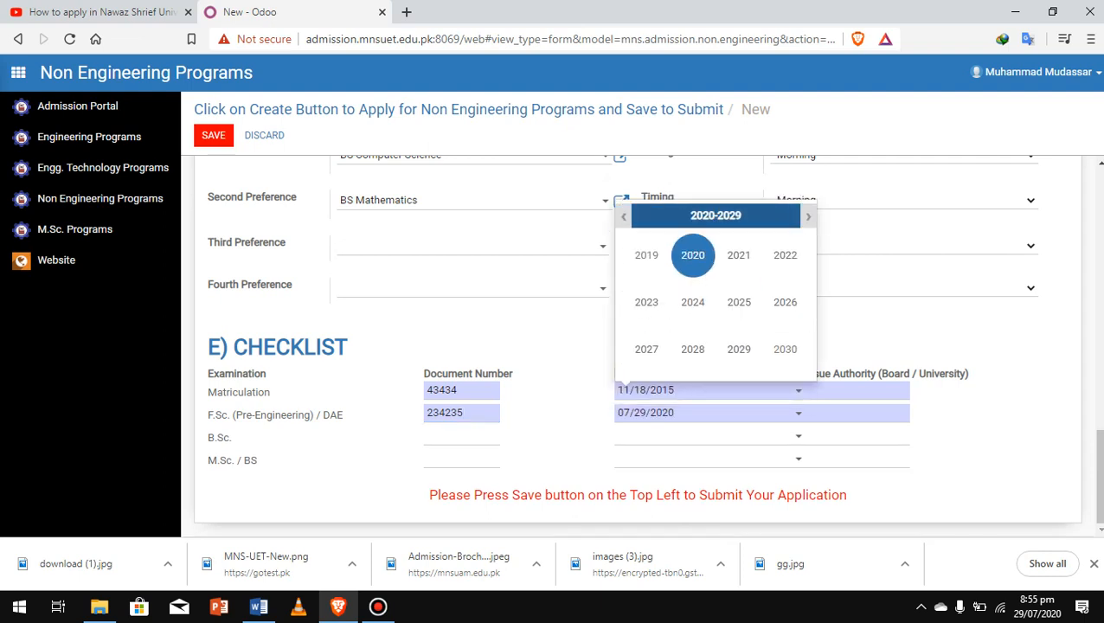
left_click(624, 216)
left_click(623, 216)
left_click(623, 217)
left_click(623, 216)
left_click(623, 216)
left_click(623, 216)
left_click(623, 216)
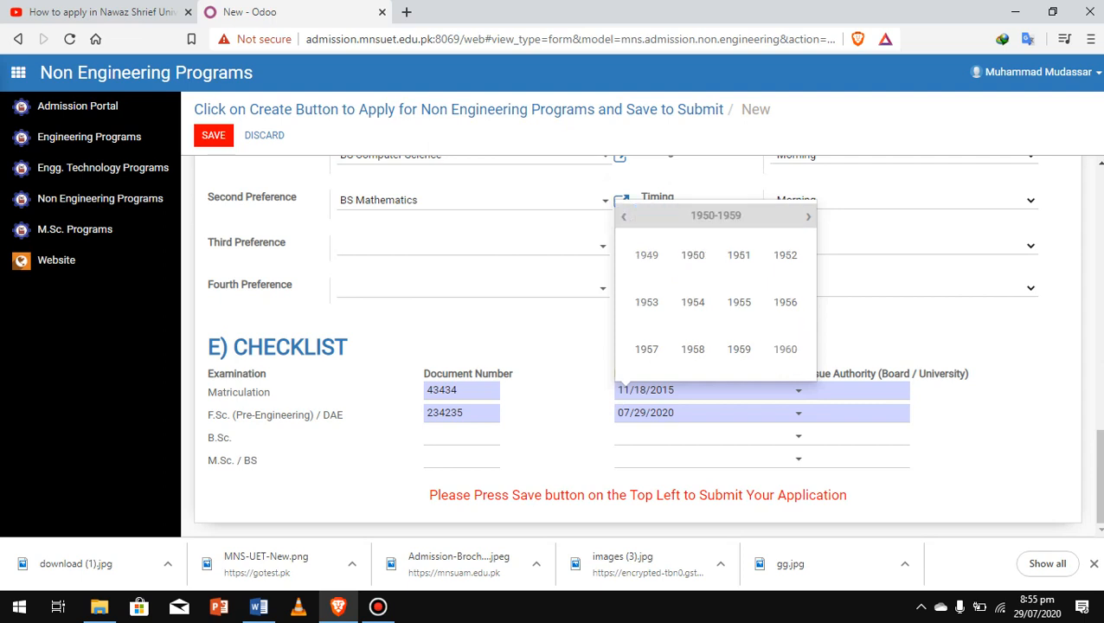
double_click(809, 216)
left_click(809, 216)
left_click(808, 217)
left_click(808, 216)
left_click(809, 216)
left_click(809, 216)
left_click(808, 216)
left_click(808, 216)
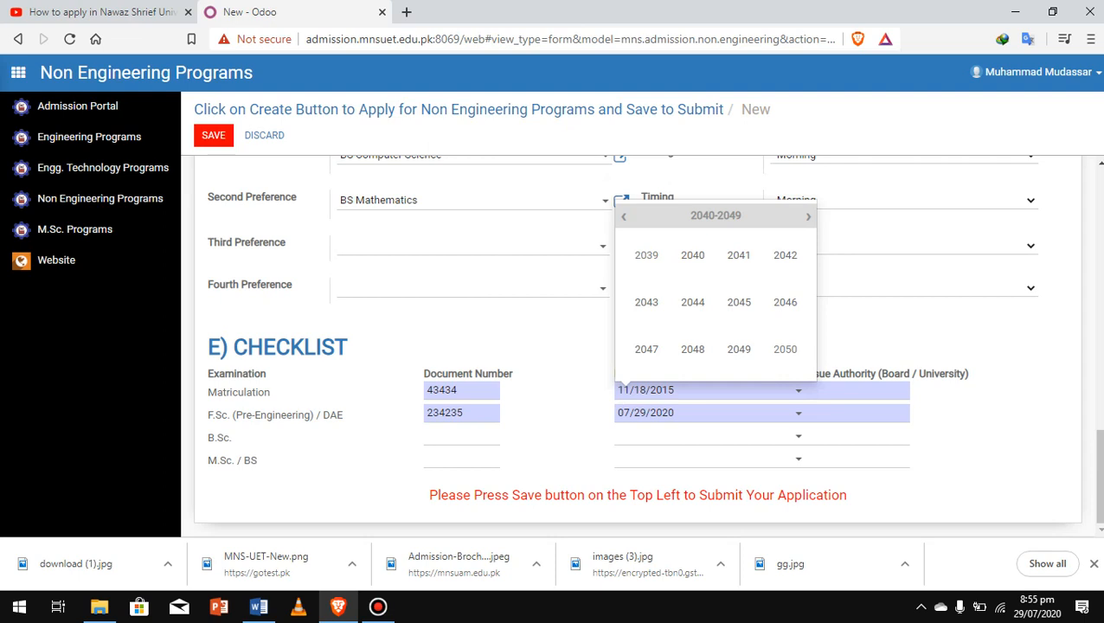
Step: Set the F.Sc. / DAE date of issue to 09/20/2017 and save the application
left_click(659, 413)
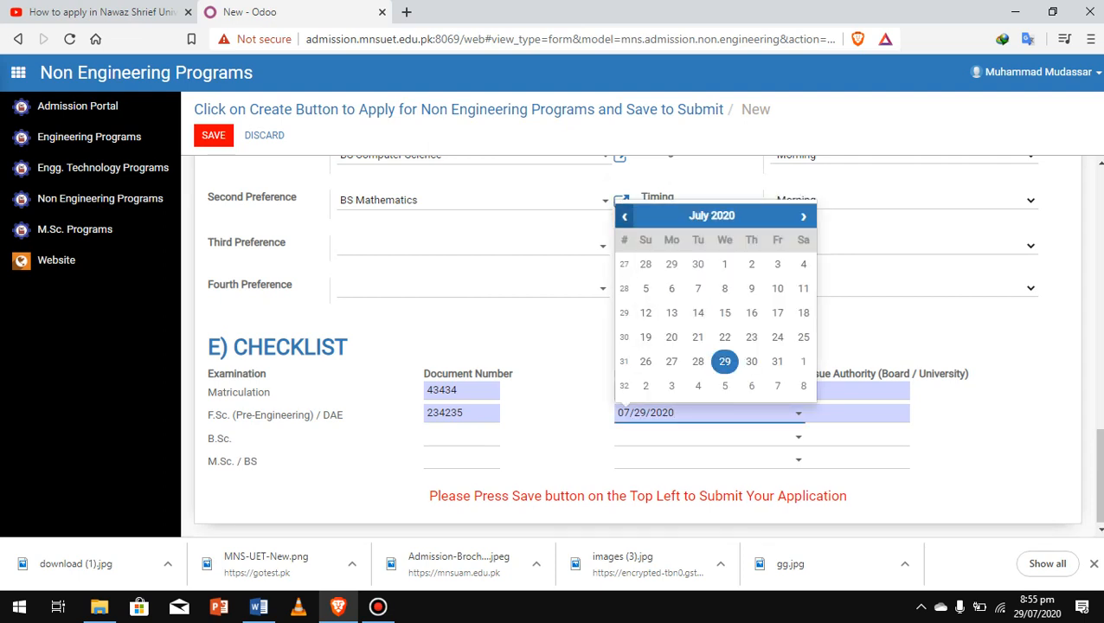
triple_click(624, 217)
triple_click(624, 216)
left_click(624, 216)
triple_click(624, 216)
double_click(624, 217)
triple_click(624, 216)
double_click(624, 217)
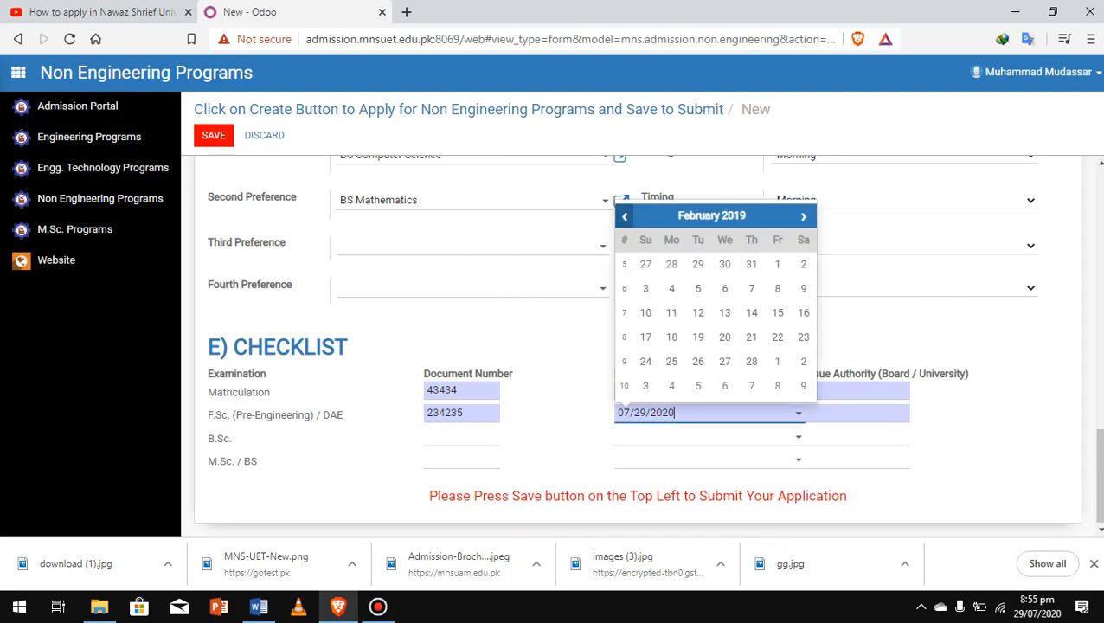
triple_click(624, 216)
triple_click(624, 217)
triple_click(624, 217)
left_click(624, 217)
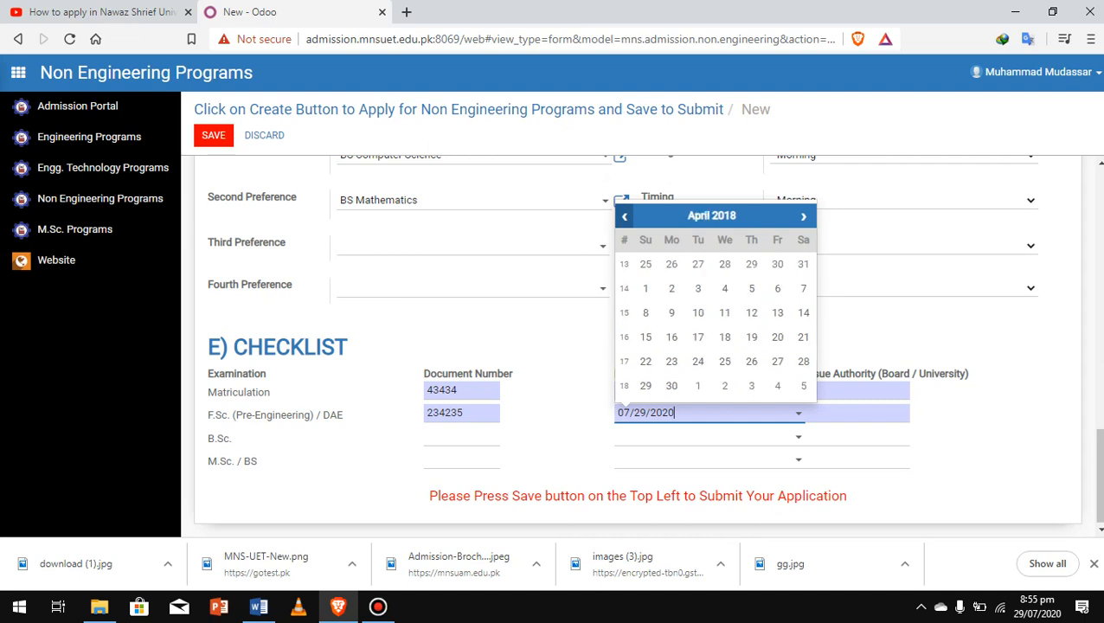
triple_click(624, 216)
double_click(624, 216)
double_click(624, 216)
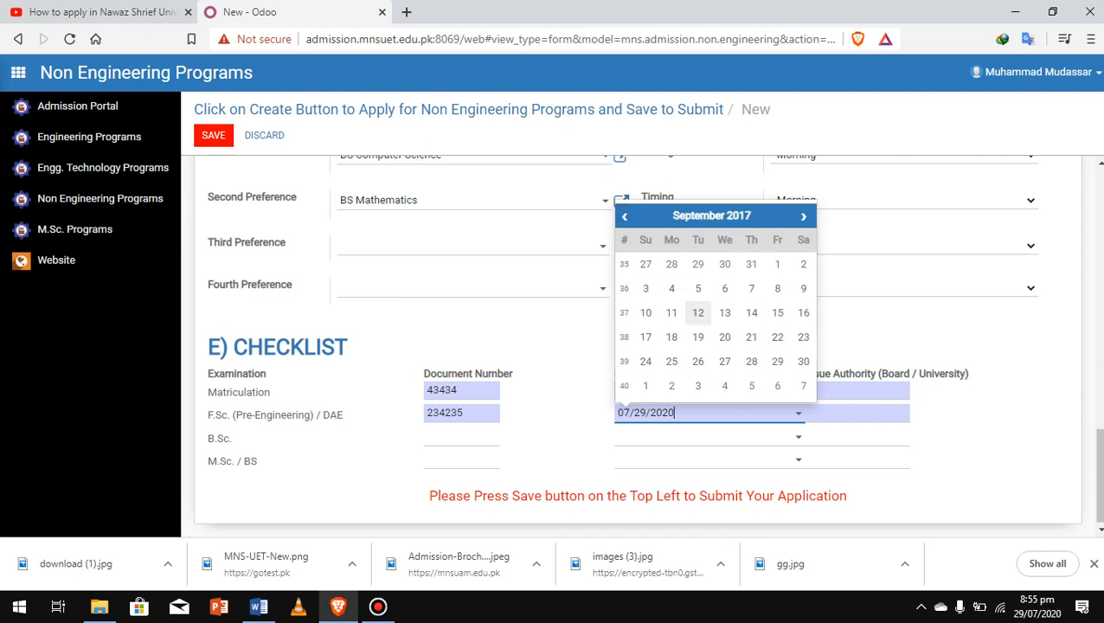
left_click(724, 336)
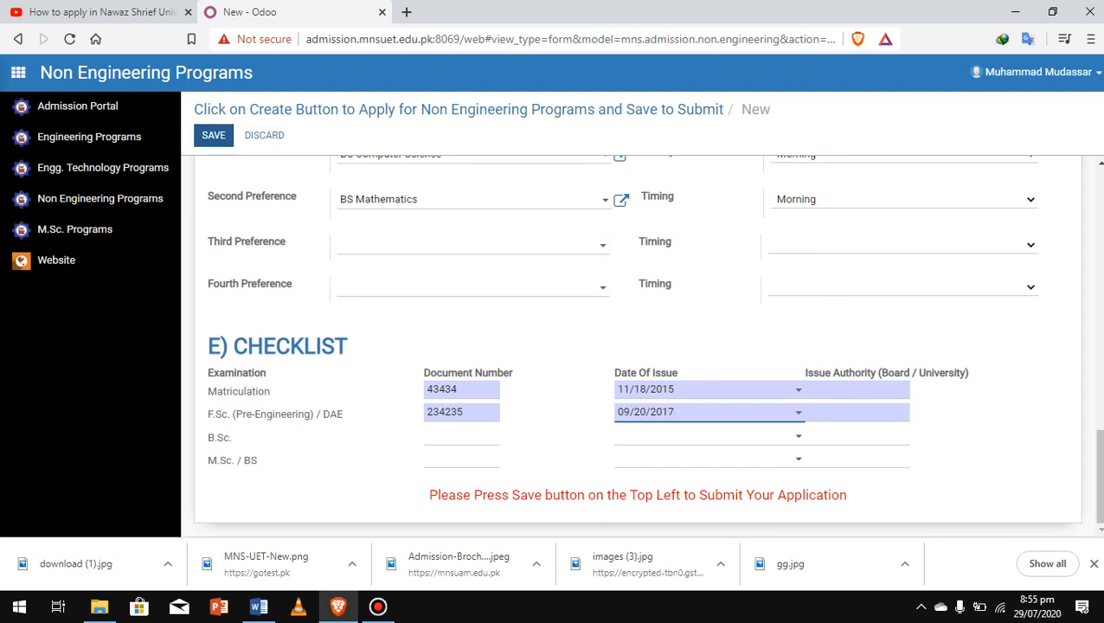
left_click(213, 135)
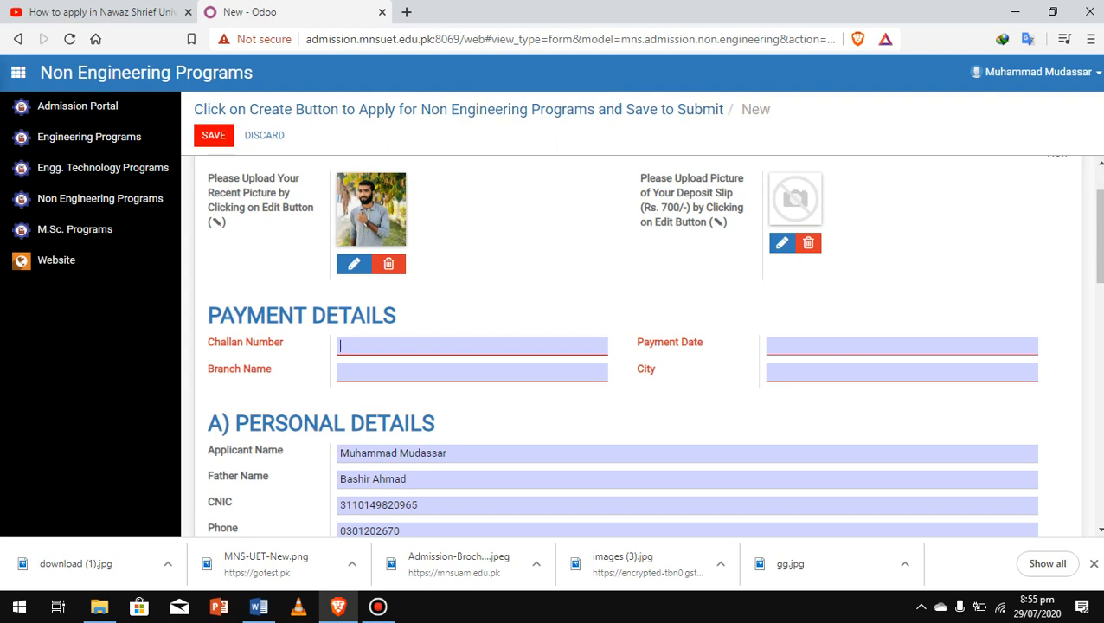
Step: Open the file chooser for the deposit slip picture, showing the Desktop folder
scroll(632, 347, "down", 1)
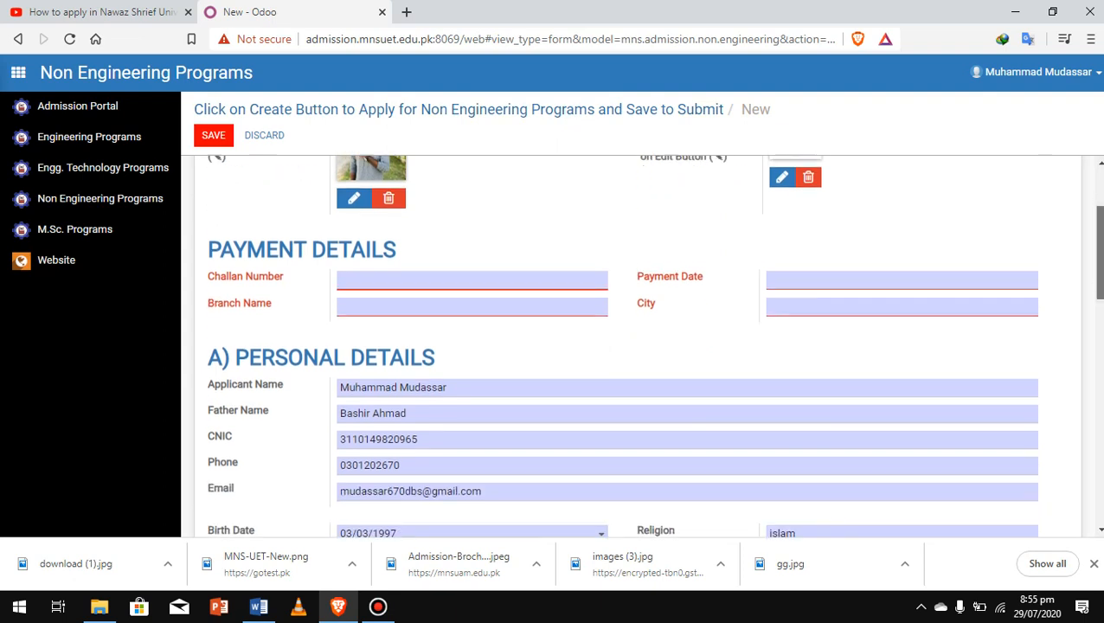
scroll(632, 346, "up", 2)
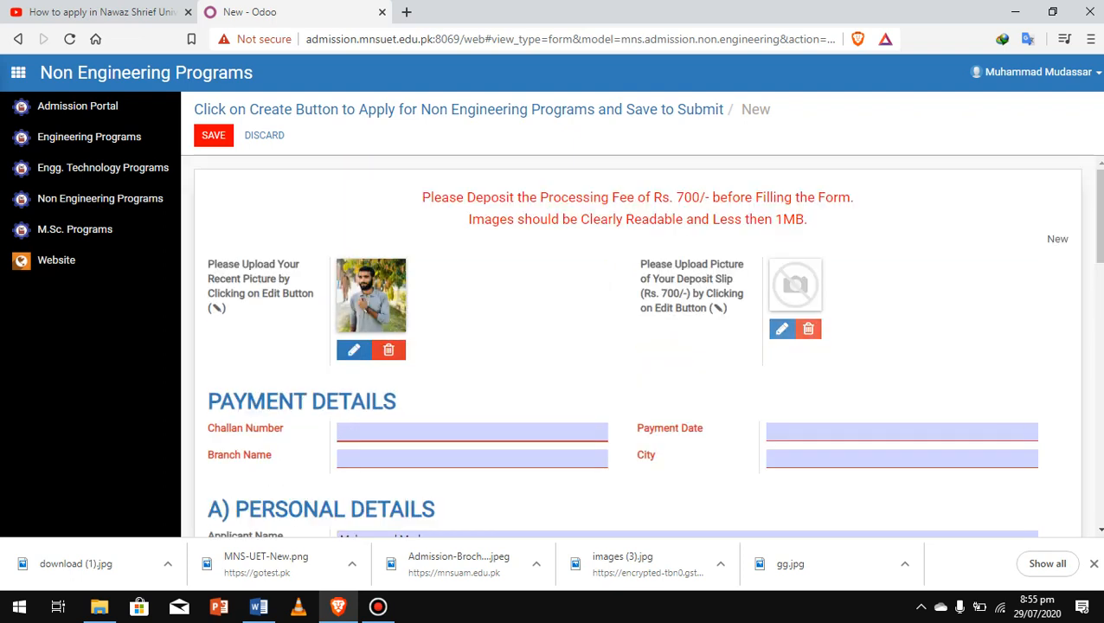
left_click(782, 329)
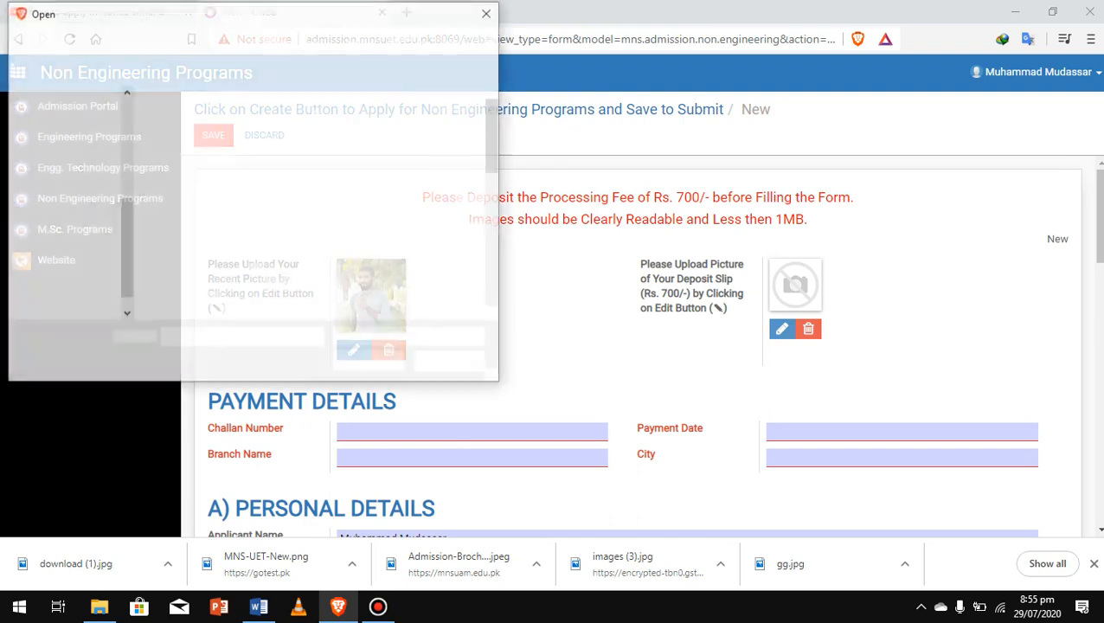
left_click(378, 605)
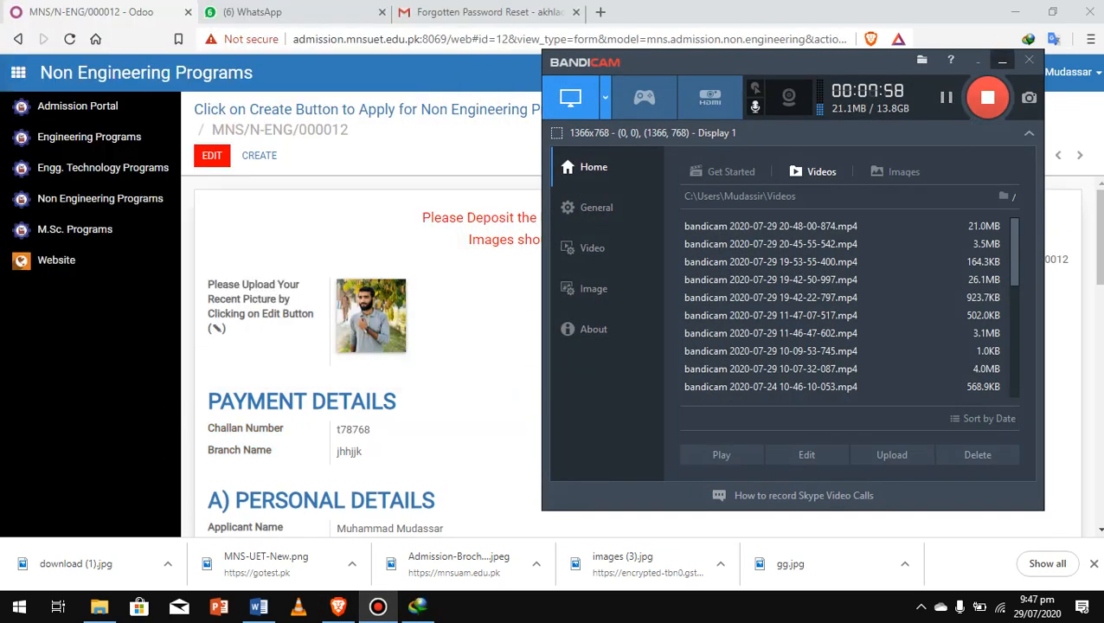
left_click(1002, 61)
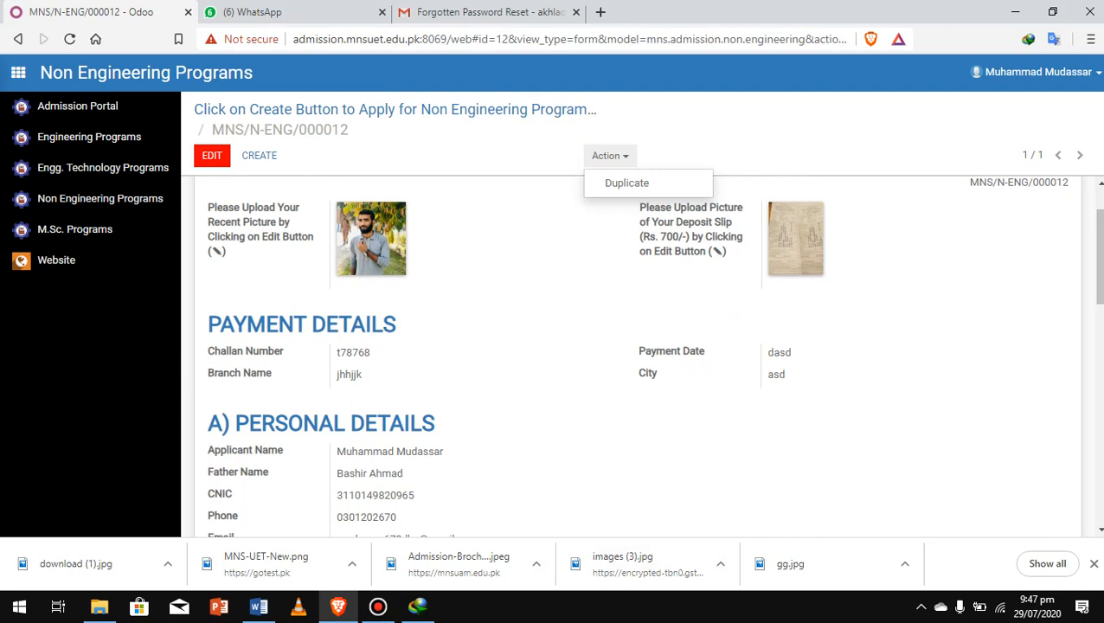
Step: Review the saved record, then return to the empty Admission Portal applications list
mouse_move(378, 606)
scroll(640, 355, "down", 5)
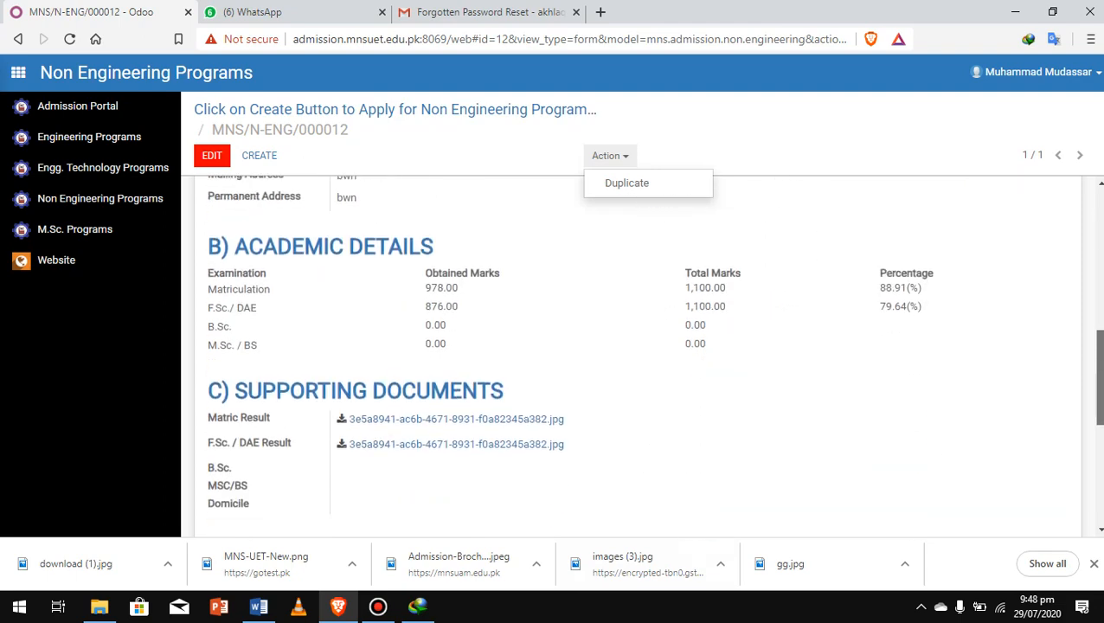
scroll(640, 355, "down", 4)
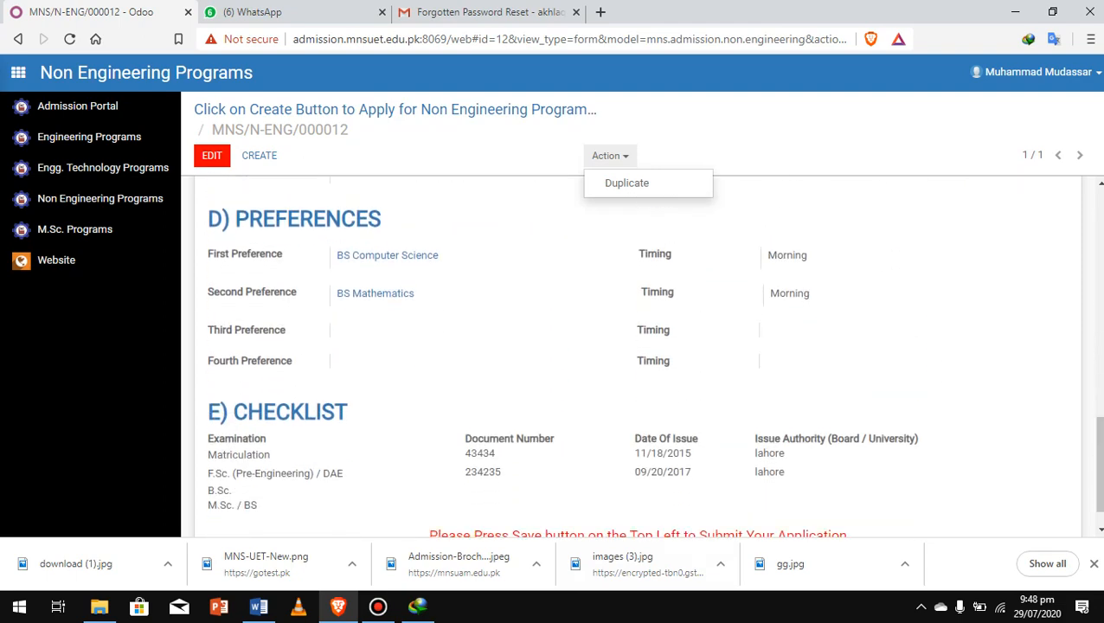
scroll(632, 355, "down", 1)
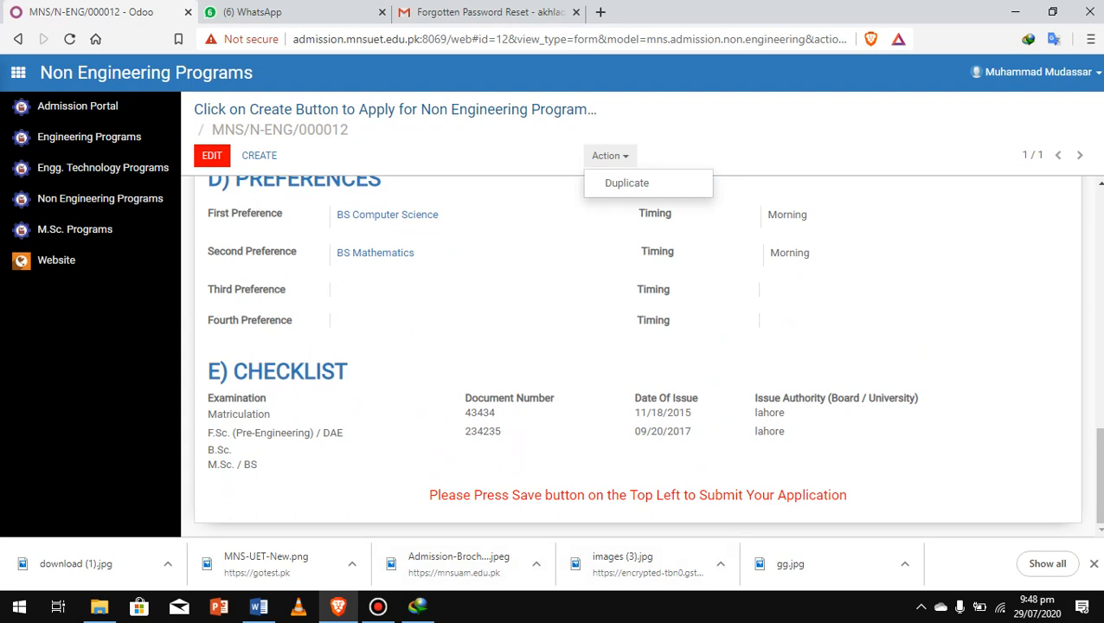
left_click(77, 105)
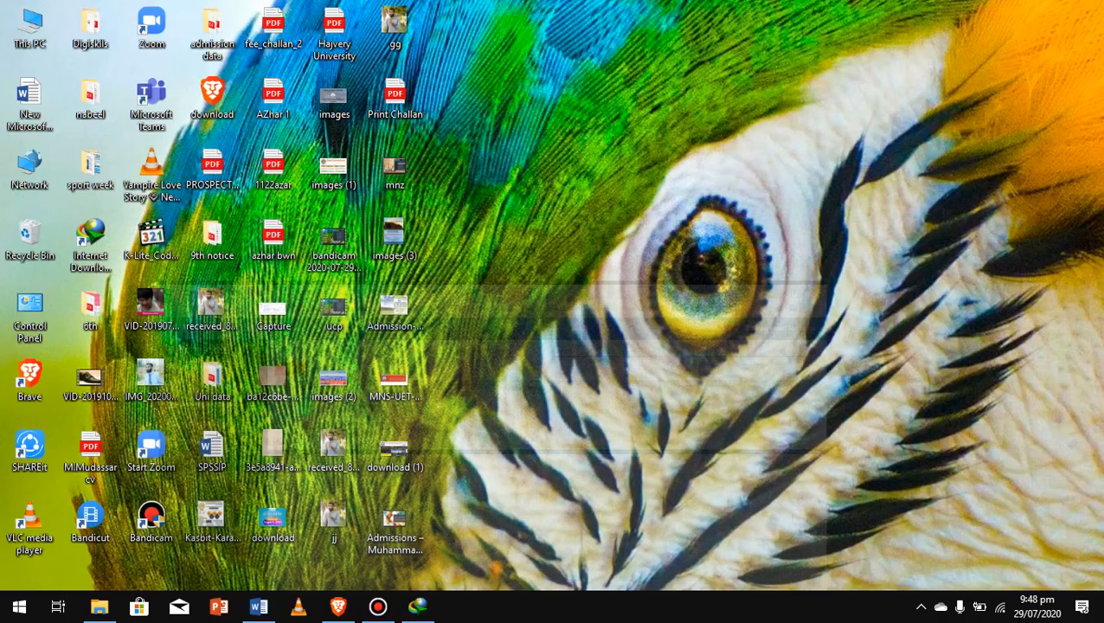
Step: Minimize the browser and play the Admissions – Muhammad Nawaz Sharif.mkv video from the desktop in VLC
left_click(1016, 13)
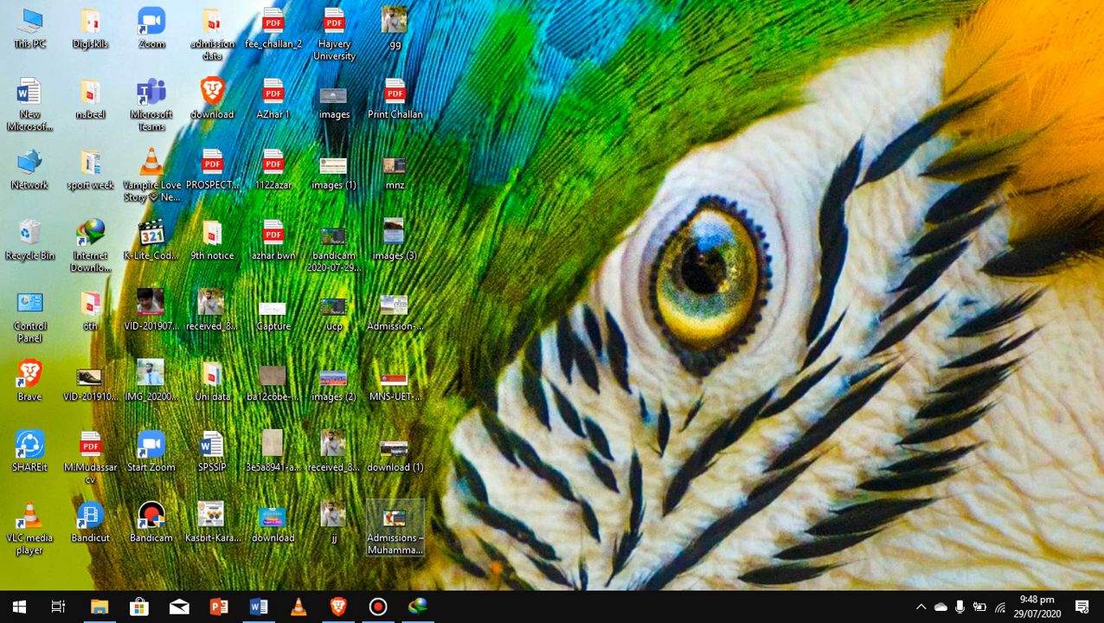
left_click(396, 525)
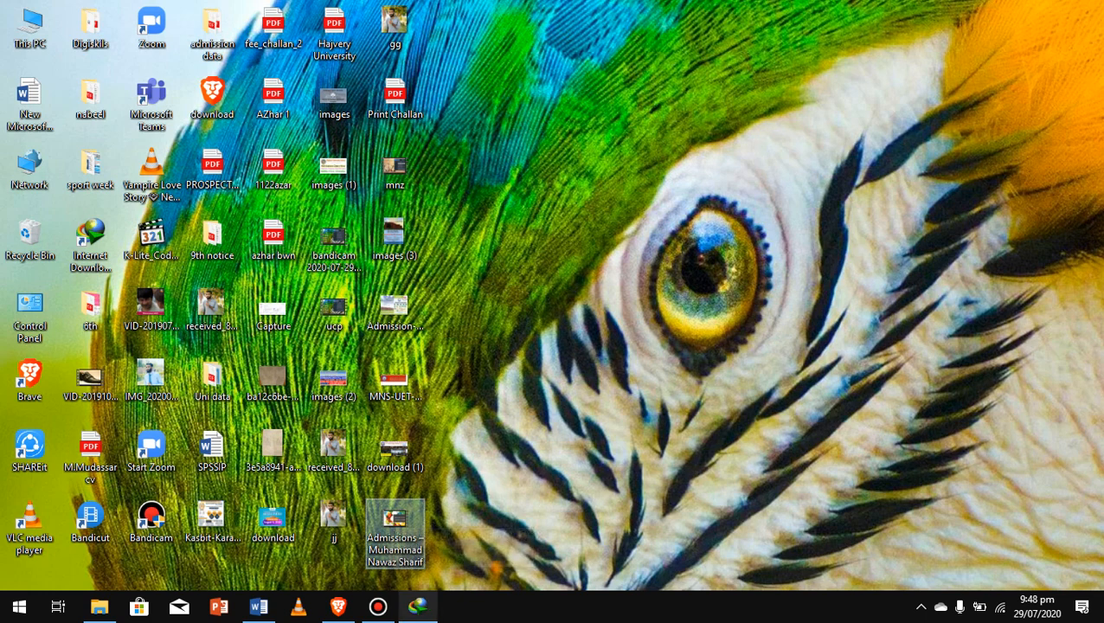
key("Return")
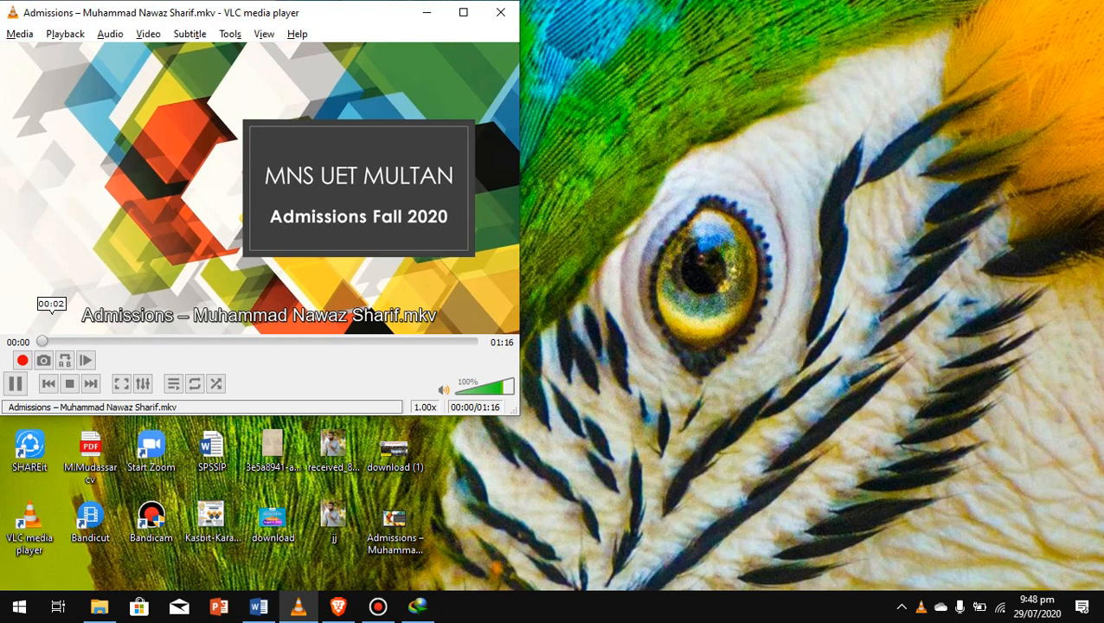
Step: Skip ahead to the Requirements slide, pause, then rewind the video to its start
key("Right")
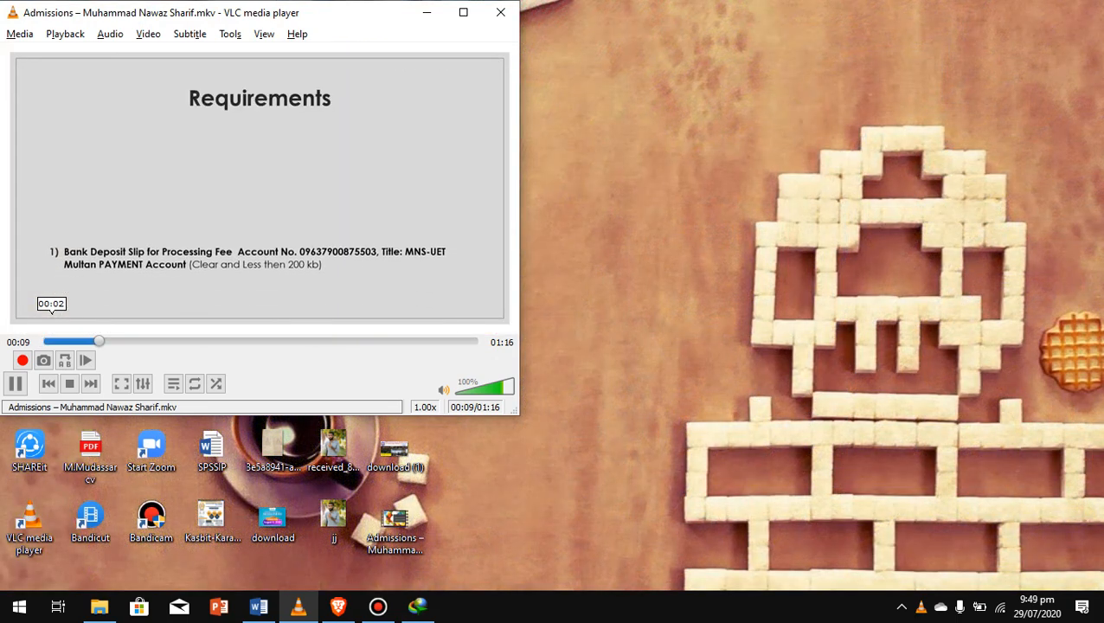
key("space")
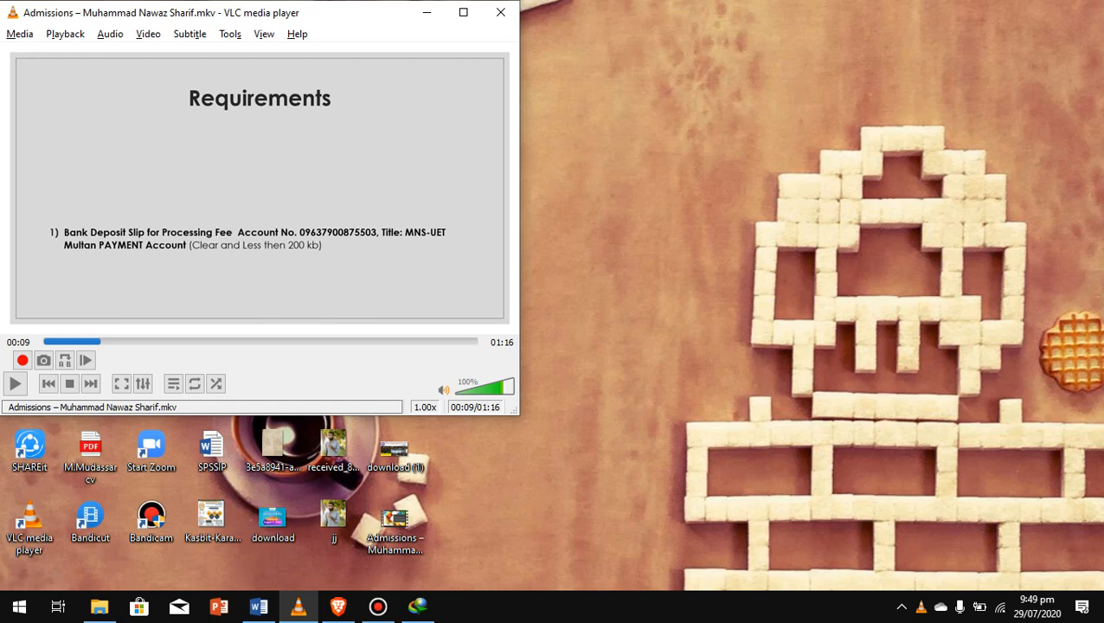
key("Left")
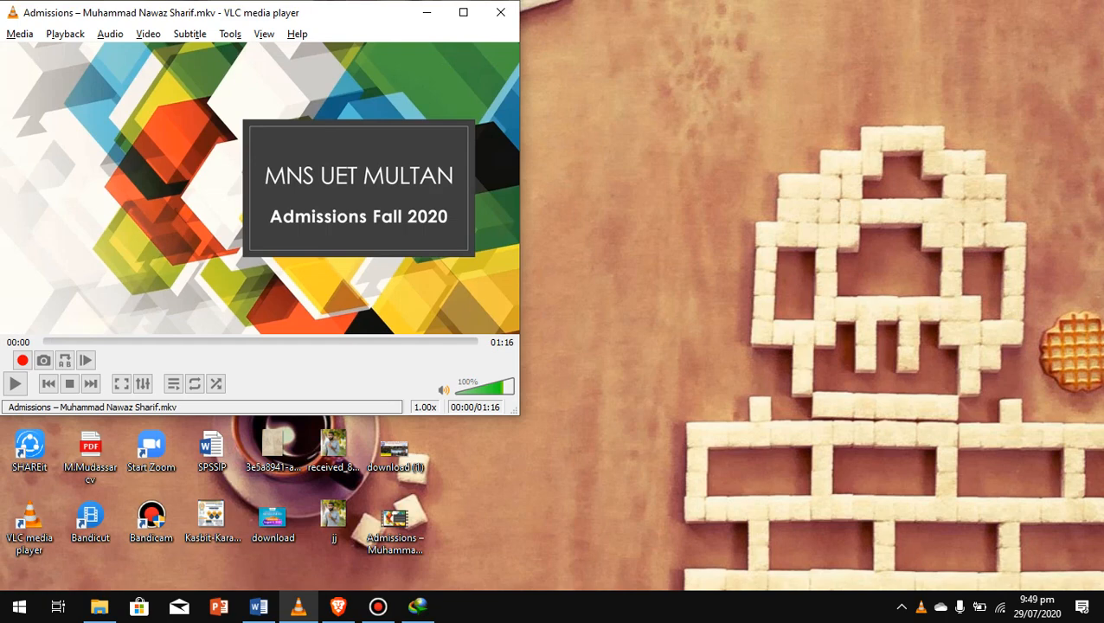
Step: Maximize VLC, switch the admissions video to fullscreen and resume playback
left_click(463, 12)
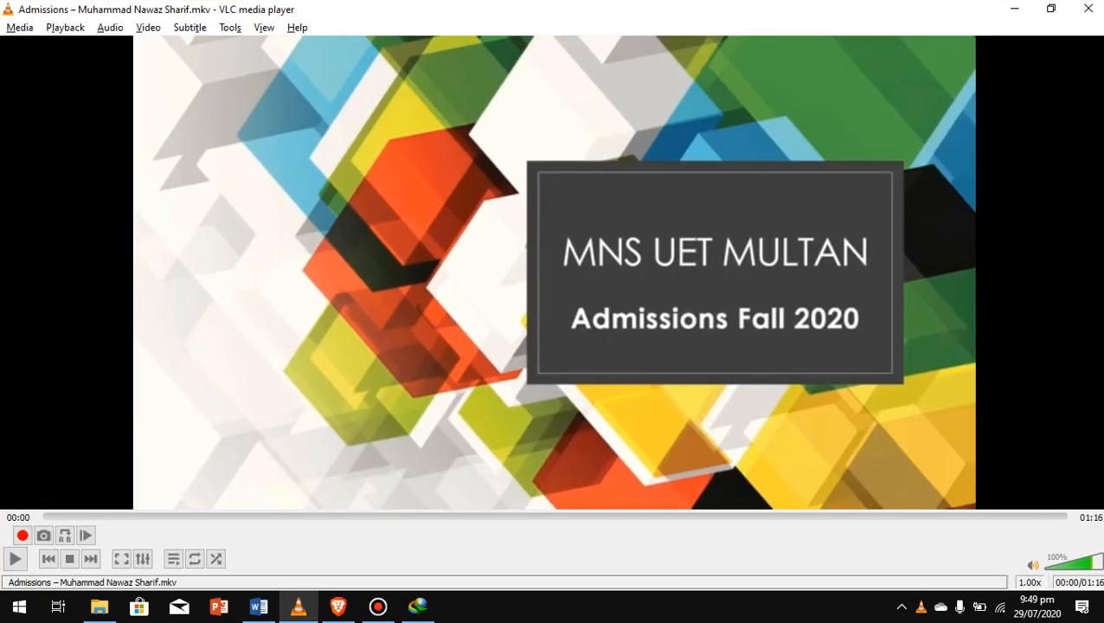
key("f")
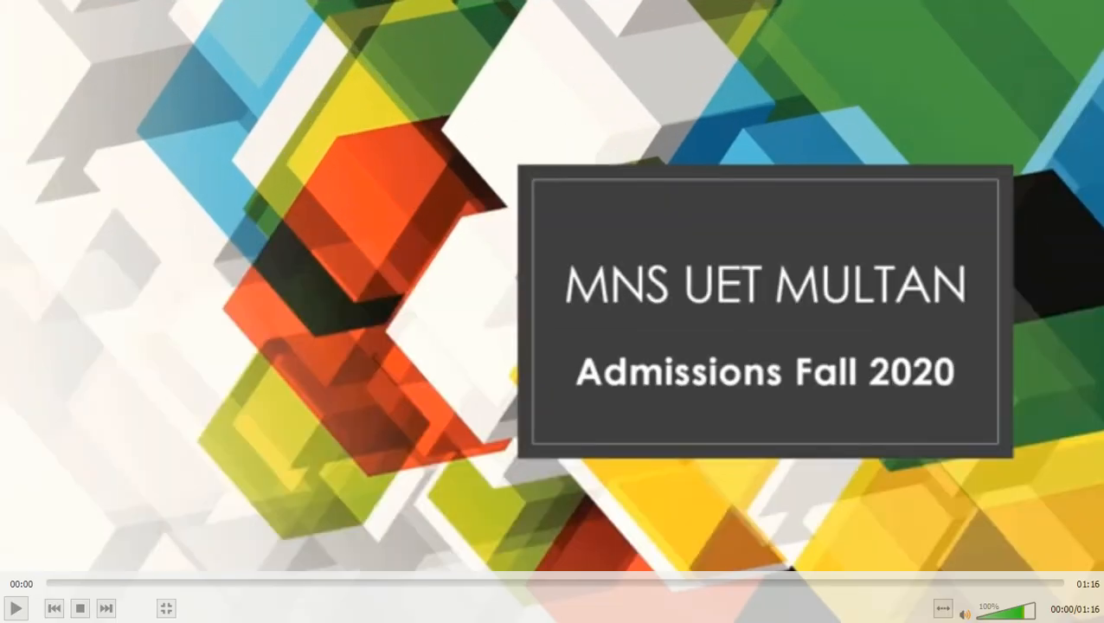
key("space")
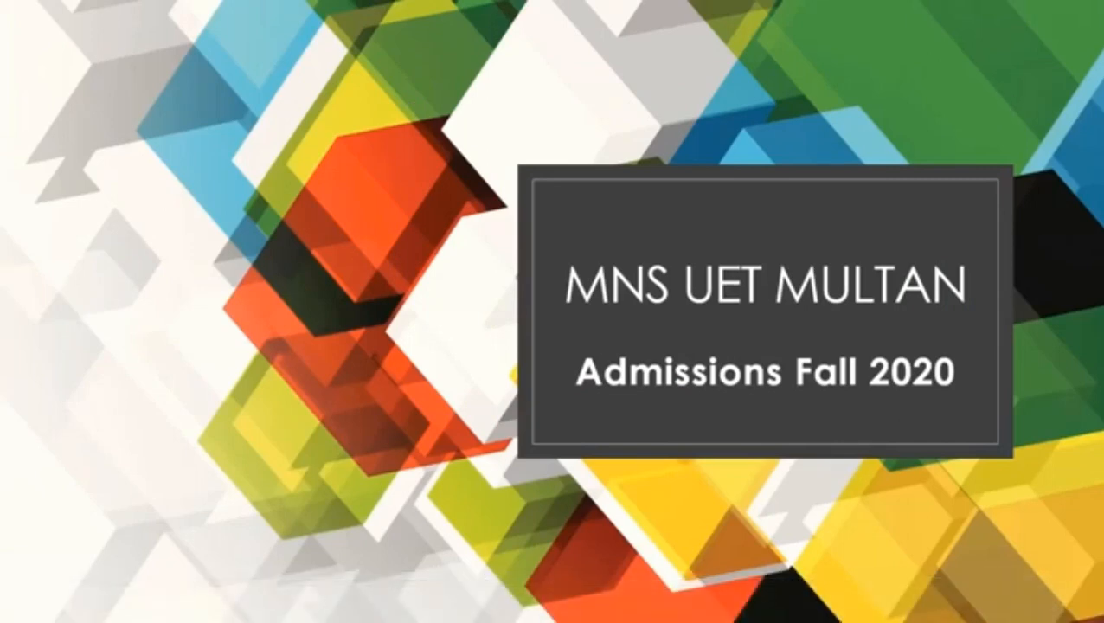